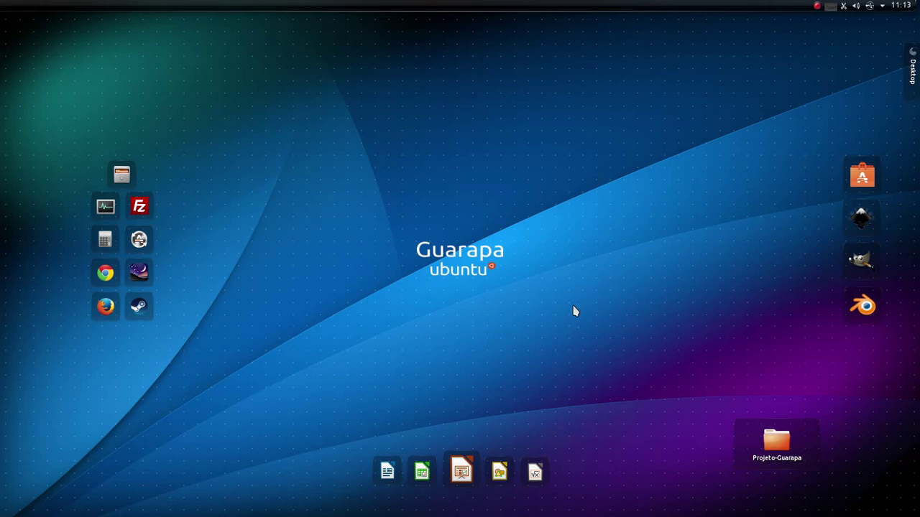
Open the file manager and move its window around the desktop to show the wobbly movement effect
{"action": "mouse_move", "coordinate": [2, 273]}
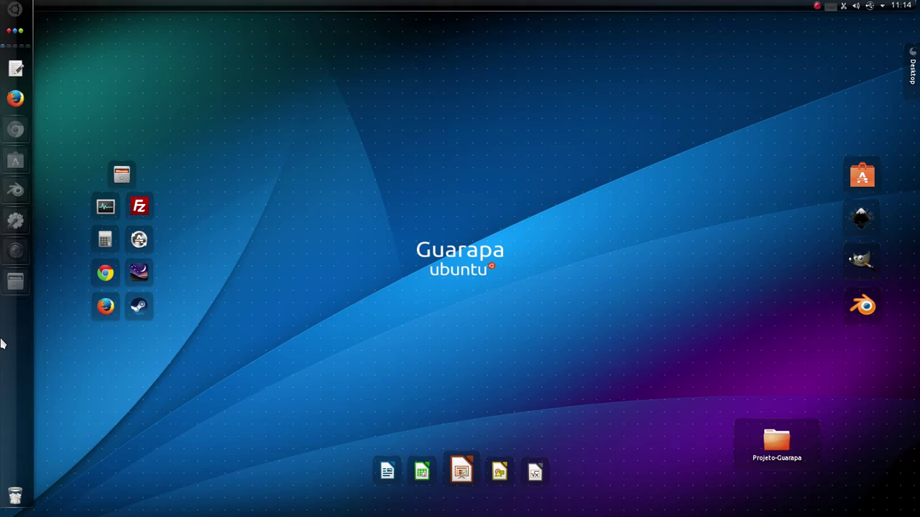
{"action": "left_click", "coordinate": [16, 282]}
{"action": "left_click_drag", "start_coordinate": [505, 111], "coordinate": [460, 127]}
{"action": "mouse_move", "coordinate": [694, 126]}
{"action": "left_mouse_down"}
{"action": "mouse_move", "coordinate": [695, 139]}
{"action": "mouse_move", "coordinate": [714, 138]}
{"action": "mouse_move", "coordinate": [667, 136]}
{"action": "mouse_move", "coordinate": [693, 129]}
{"action": "left_mouse_up"}
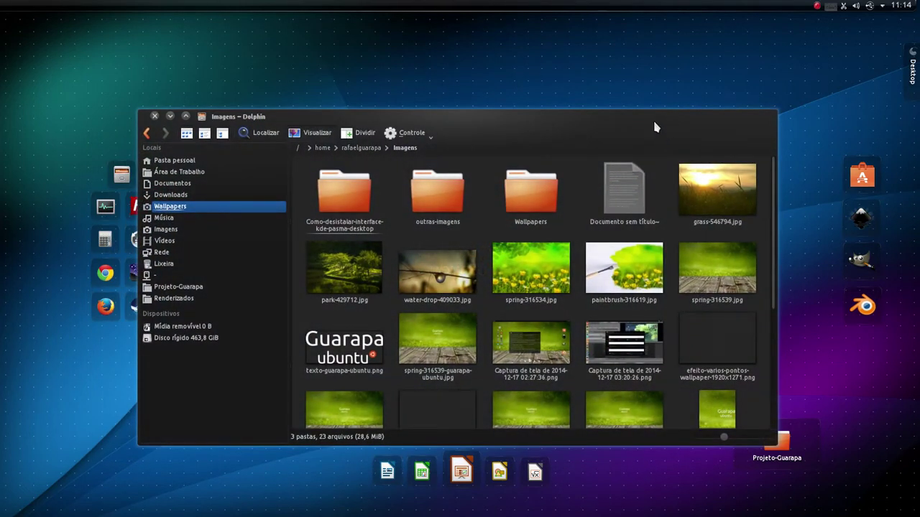
{"action": "left_click_drag", "start_coordinate": [625, 115], "coordinate": [583, 115]}
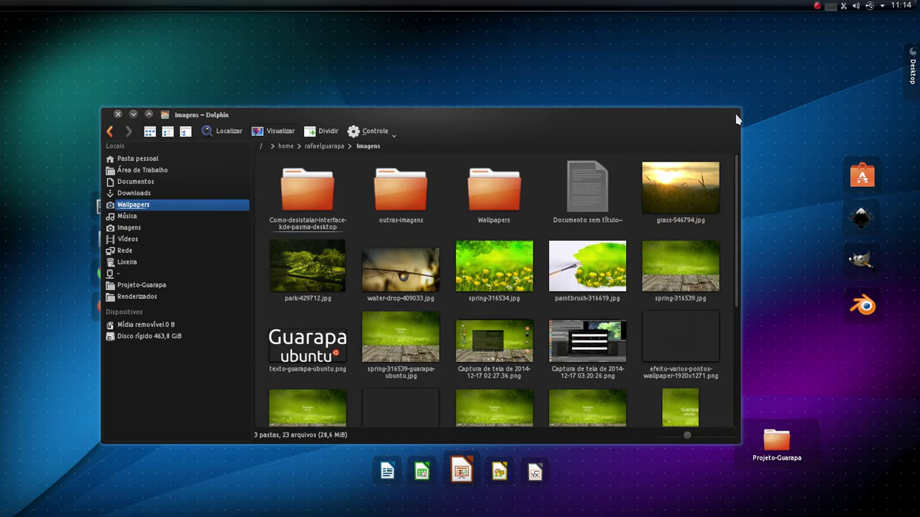
{"action": "left_click_drag", "start_coordinate": [726, 122], "coordinate": [757, 94]}
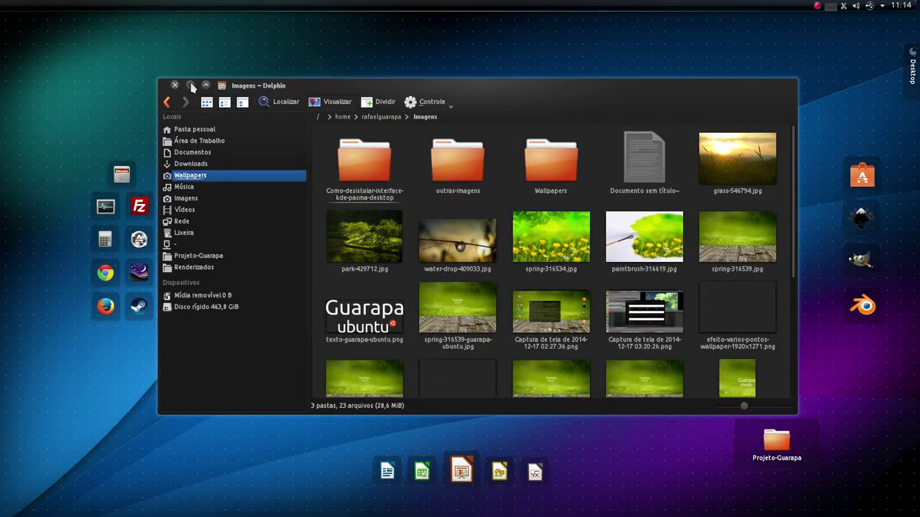
Minimize and restore the file manager window several times to show the minimize animation, leaving it minimized
{"action": "mouse_move", "coordinate": [15, 282]}
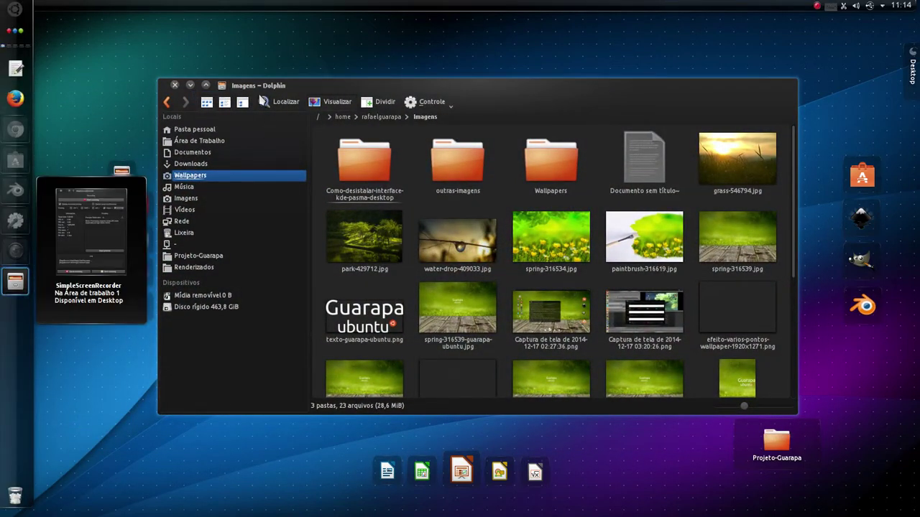
{"action": "left_click", "coordinate": [189, 86]}
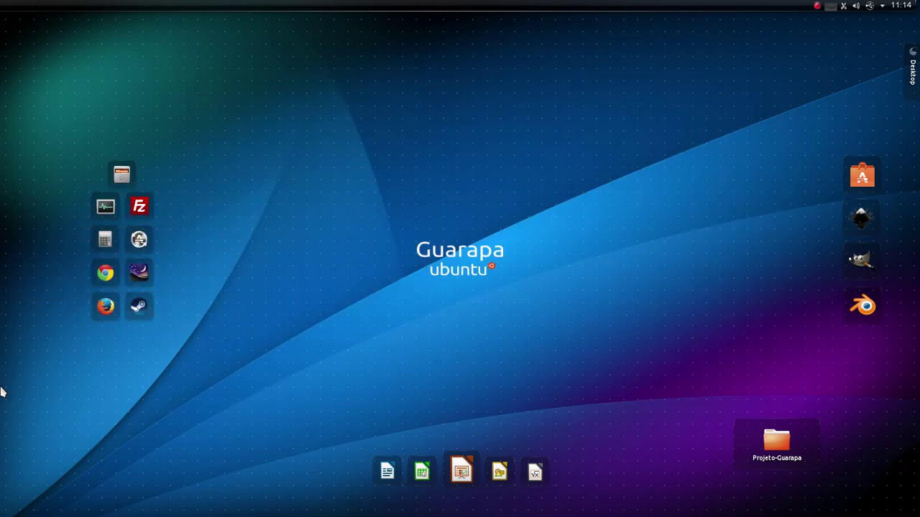
{"action": "mouse_move", "coordinate": [4, 366]}
{"action": "left_click", "coordinate": [15, 283]}
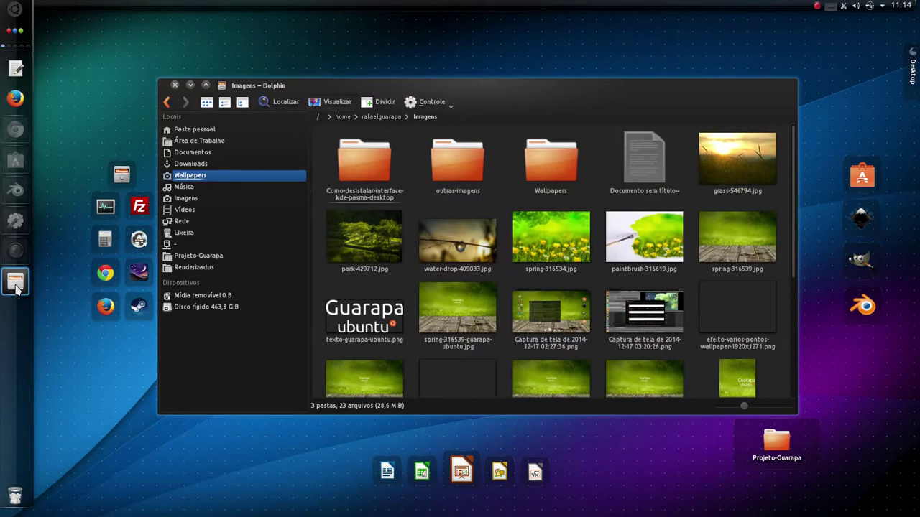
{"action": "left_click", "coordinate": [15, 283]}
{"action": "left_click", "coordinate": [16, 283]}
{"action": "left_click", "coordinate": [16, 284]}
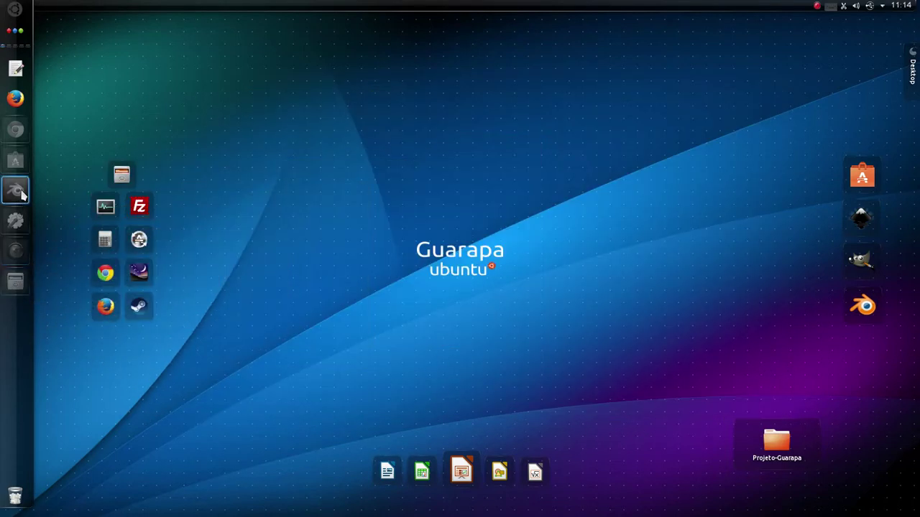
{"action": "left_click", "coordinate": [21, 193]}
{"action": "left_click", "coordinate": [56, 29]}
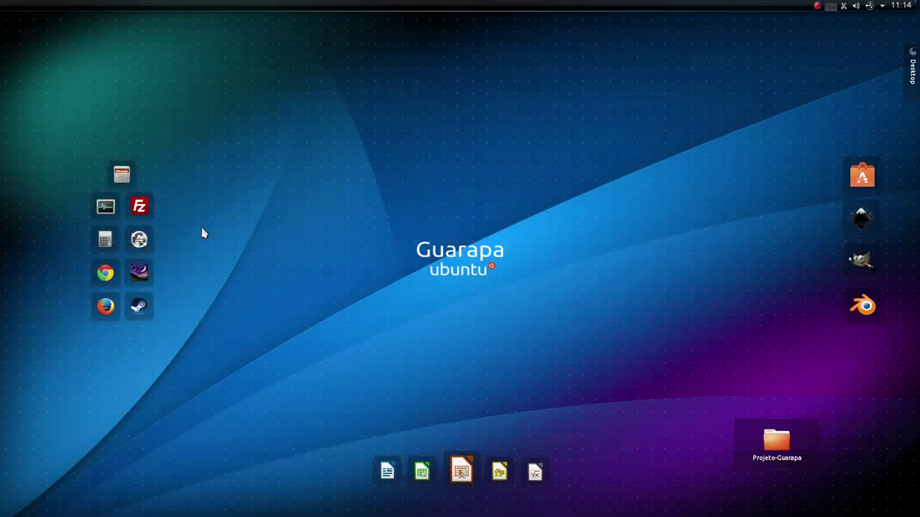
{"action": "left_click", "coordinate": [18, 282]}
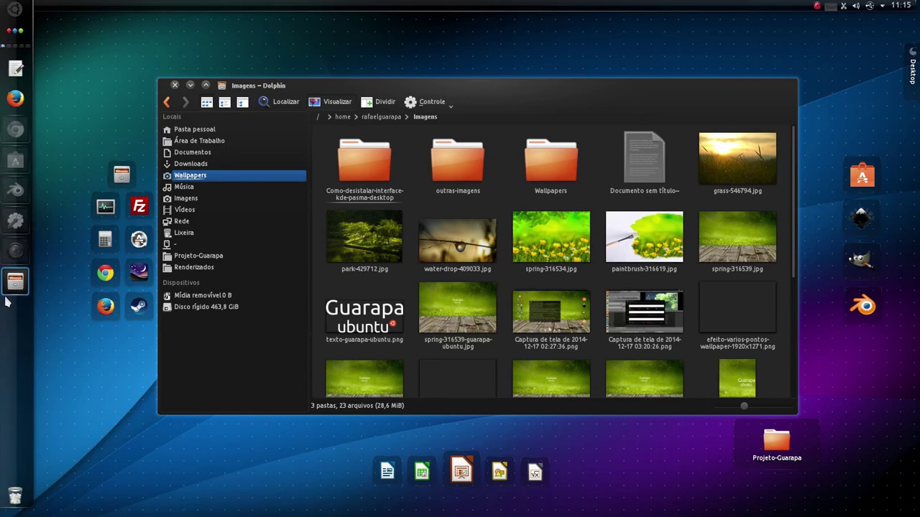
{"action": "left_click", "coordinate": [10, 287]}
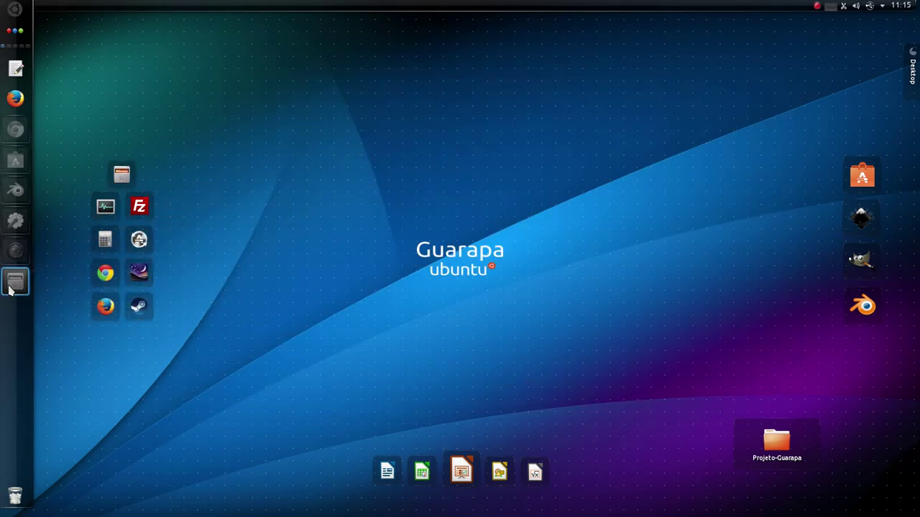
{"action": "left_click", "coordinate": [9, 287]}
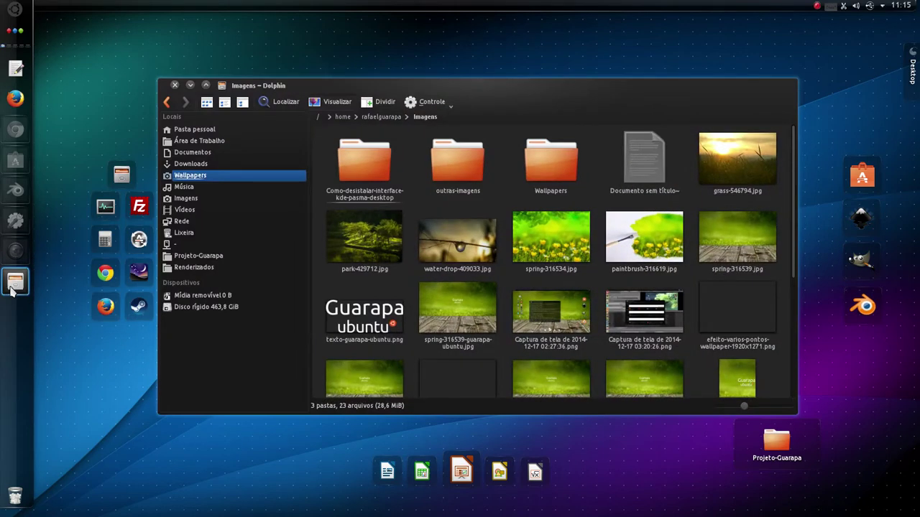
{"action": "left_click", "coordinate": [11, 291]}
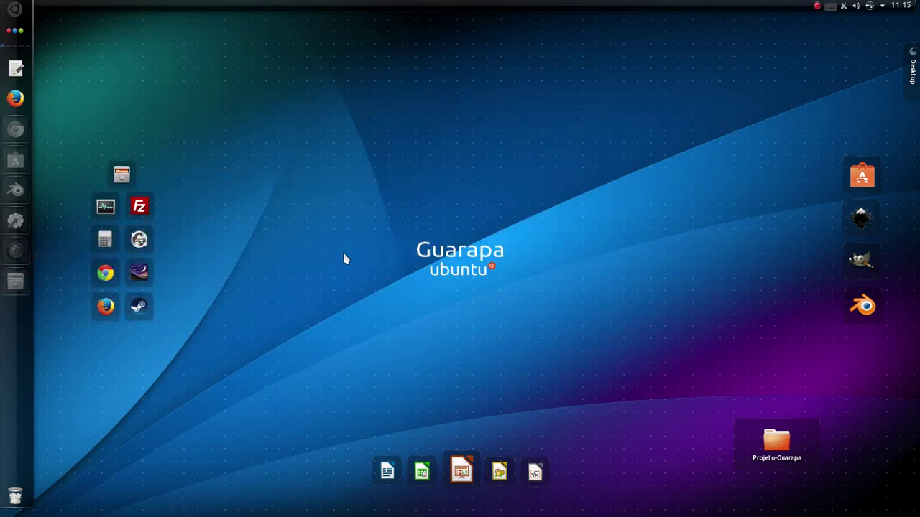
Open Configurações do Sistema and go from the overview to the Efeitos da área de trabalho settings
{"action": "left_click", "coordinate": [14, 15]}
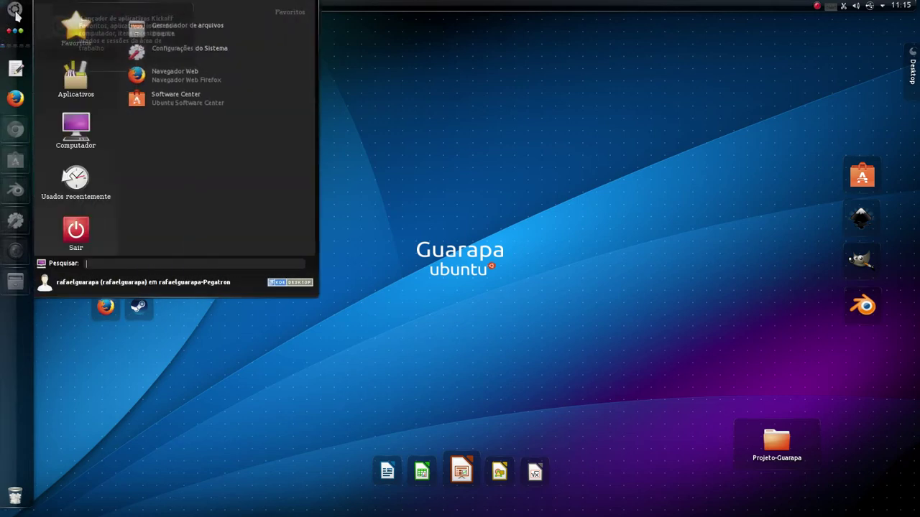
{"action": "left_click", "coordinate": [190, 52]}
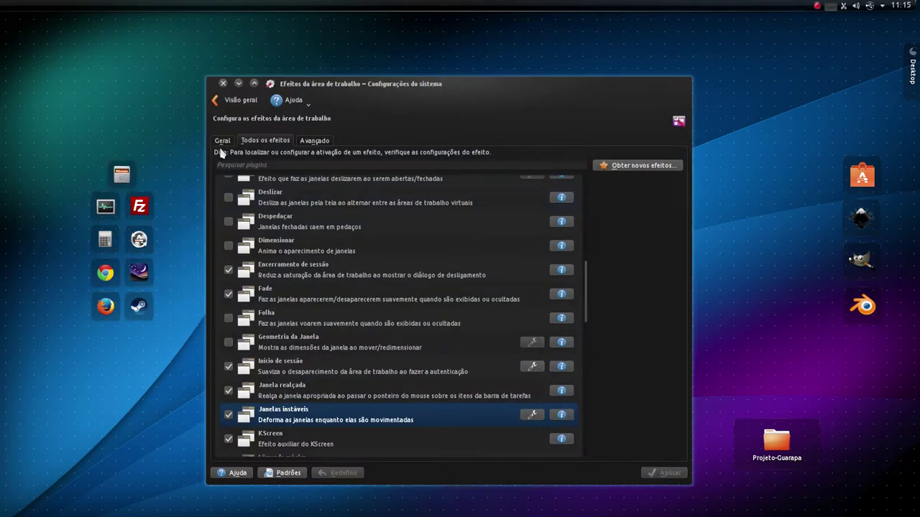
{"action": "left_click", "coordinate": [221, 140]}
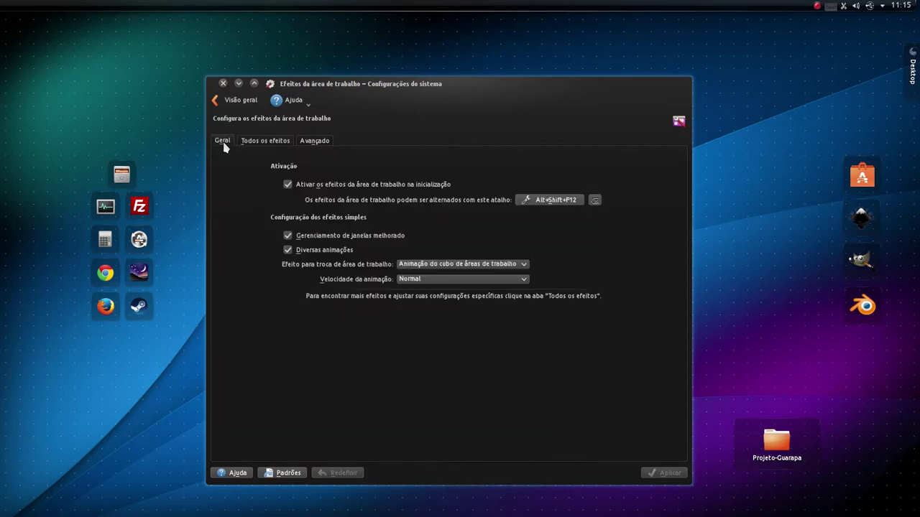
{"action": "left_click", "coordinate": [225, 102]}
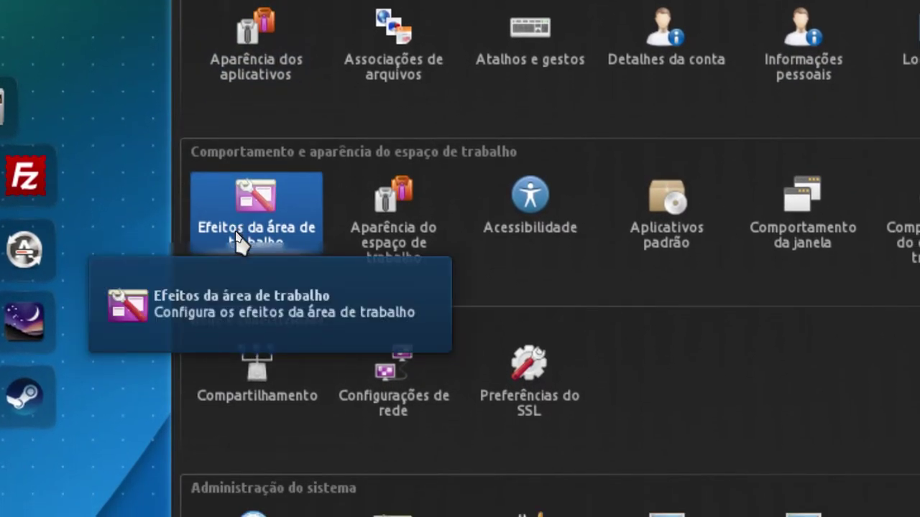
{"action": "left_click", "coordinate": [239, 240]}
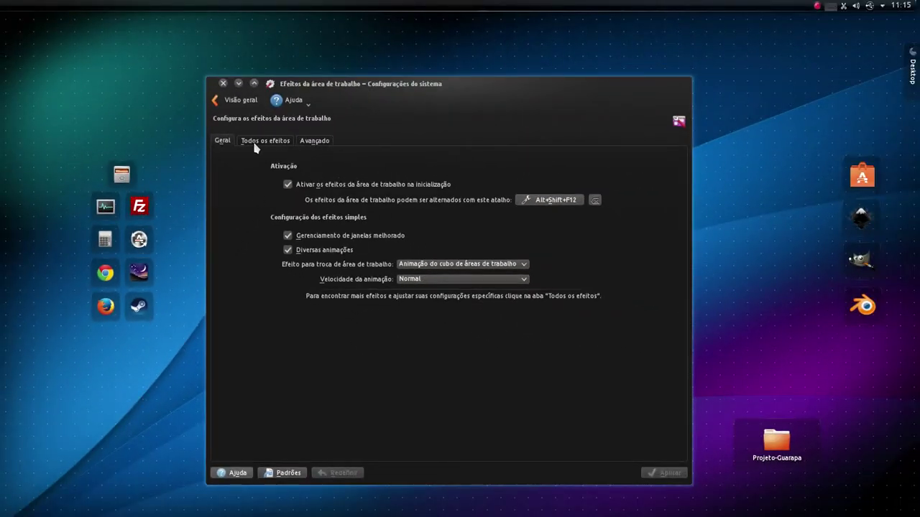
Browse the complete list of desktop effects down to the Aparência section and shift the settings window slightly
{"action": "left_click", "coordinate": [259, 141]}
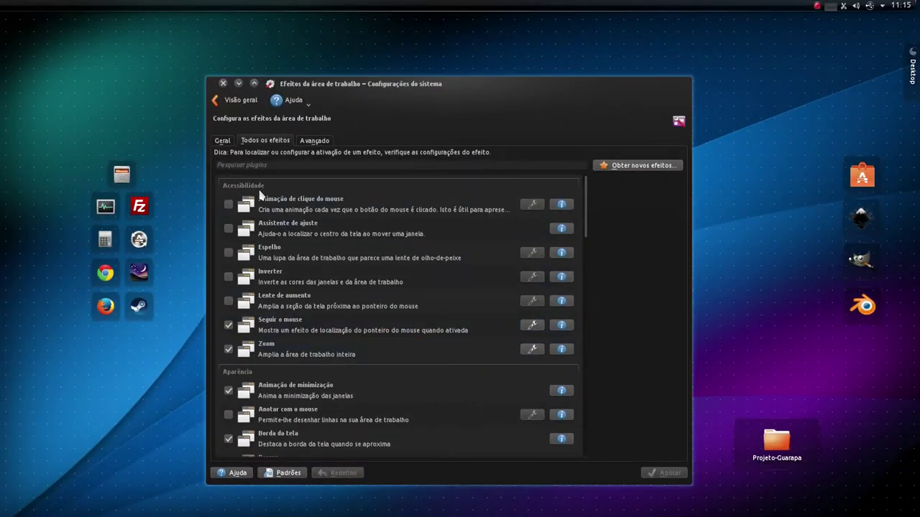
{"action": "scroll", "coordinate": [277, 414], "scroll_direction": "down", "scroll_amount": 2}
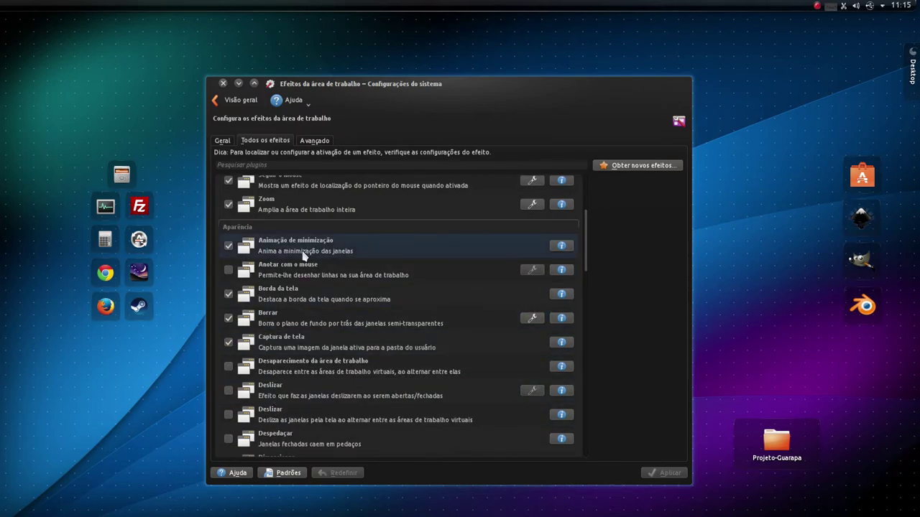
{"action": "scroll", "coordinate": [293, 302], "scroll_direction": "down", "scroll_amount": 1}
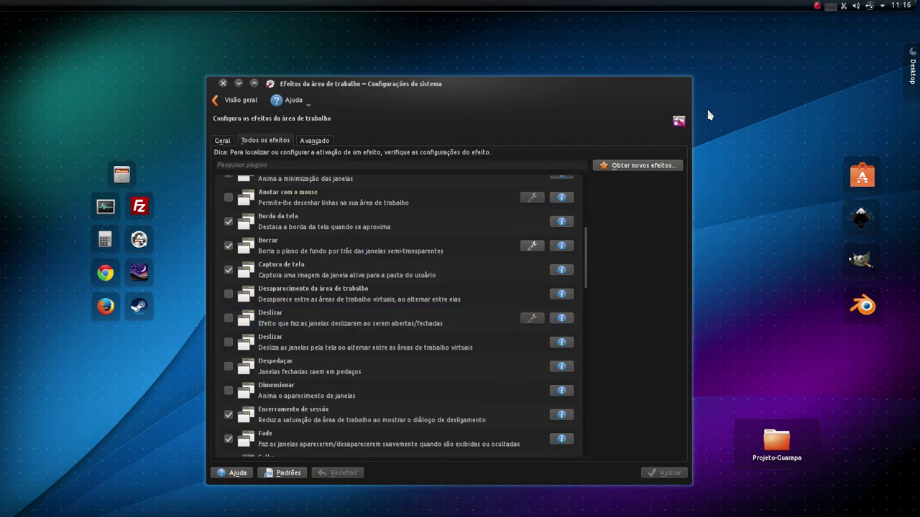
{"action": "mouse_move", "coordinate": [682, 94]}
{"action": "left_mouse_down"}
{"action": "mouse_move", "coordinate": [555, 109]}
{"action": "mouse_move", "coordinate": [549, 84]}
{"action": "mouse_move", "coordinate": [840, 108]}
{"action": "mouse_move", "coordinate": [551, 65]}
{"action": "mouse_move", "coordinate": [669, 98]}
{"action": "mouse_move", "coordinate": [441, 102]}
{"action": "mouse_move", "coordinate": [710, 142]}
{"action": "mouse_move", "coordinate": [668, 80]}
{"action": "mouse_move", "coordinate": [914, 92]}
{"action": "mouse_move", "coordinate": [546, 86]}
{"action": "mouse_move", "coordinate": [764, 110]}
{"action": "mouse_move", "coordinate": [605, 87]}
{"action": "mouse_move", "coordinate": [709, 140]}
{"action": "mouse_move", "coordinate": [674, 115]}
{"action": "mouse_move", "coordinate": [675, 95]}
{"action": "left_mouse_up"}
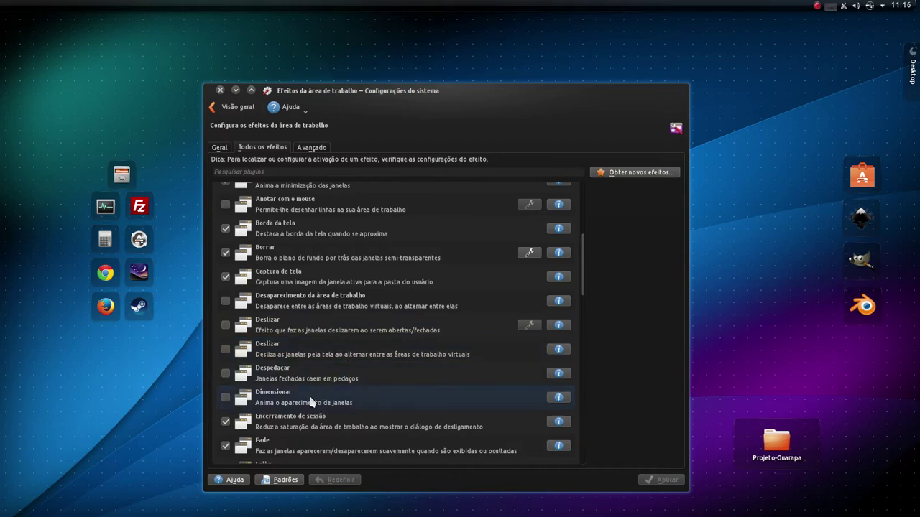
Find the Janelas instáveis effect in the list and view its options without changing them
{"action": "scroll", "coordinate": [318, 328], "scroll_direction": "down", "scroll_amount": 1}
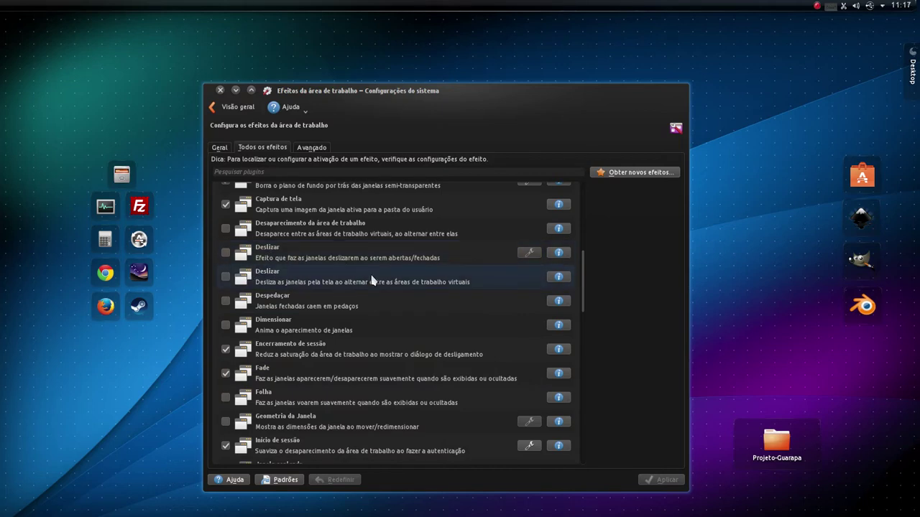
{"action": "scroll", "coordinate": [276, 400], "scroll_direction": "down", "scroll_amount": 1}
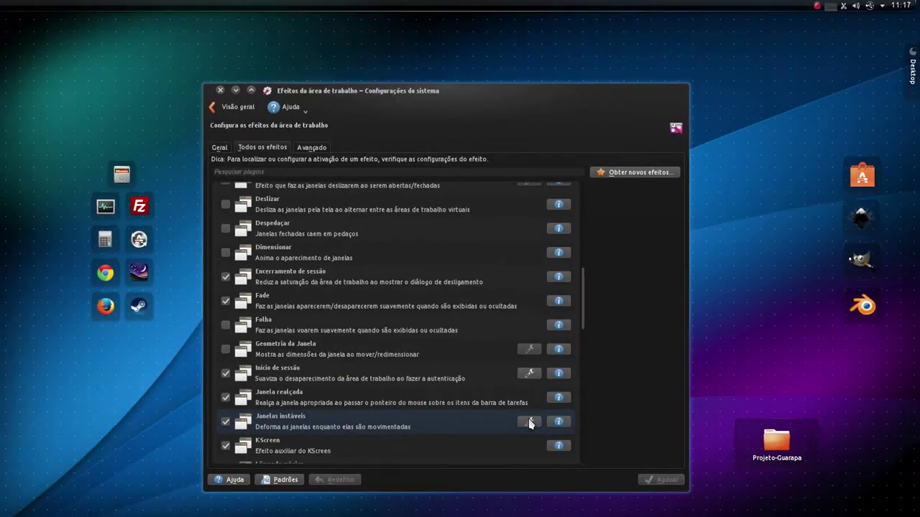
{"action": "left_click", "coordinate": [528, 421]}
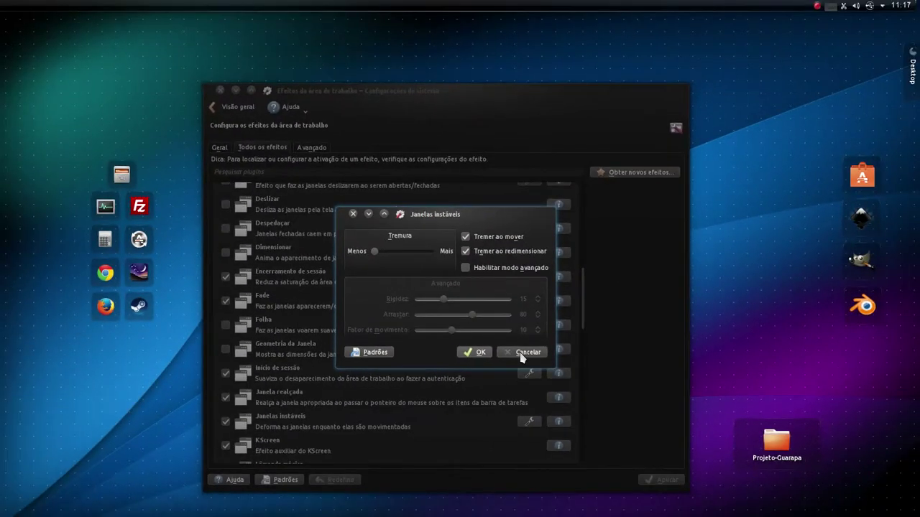
{"action": "left_click", "coordinate": [522, 354]}
Disable the Janelas instáveis effect, apply the change and move the window to test it
{"action": "left_click", "coordinate": [227, 423]}
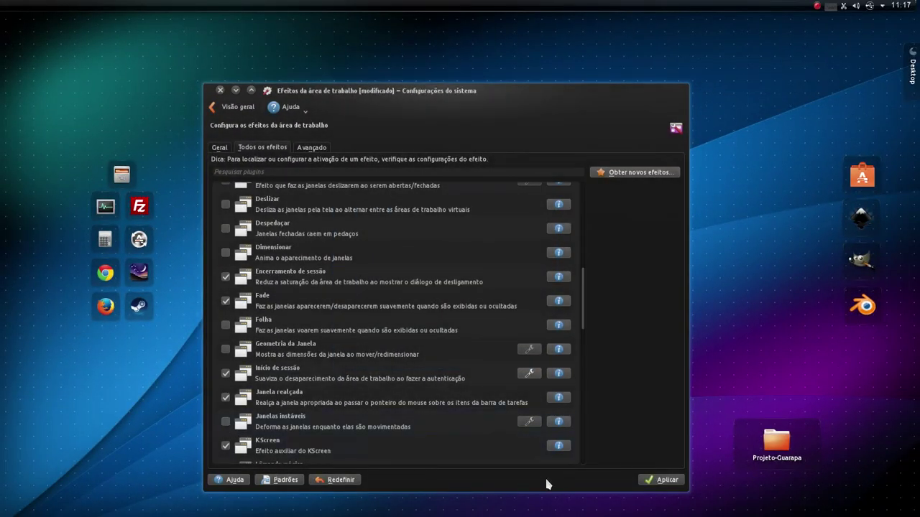
{"action": "left_click", "coordinate": [658, 479]}
{"action": "left_click_drag", "start_coordinate": [563, 111], "coordinate": [658, 71]}
Re-enable the Janelas instáveis effect, apply the change and move the window to test it
{"action": "left_click", "coordinate": [222, 402]}
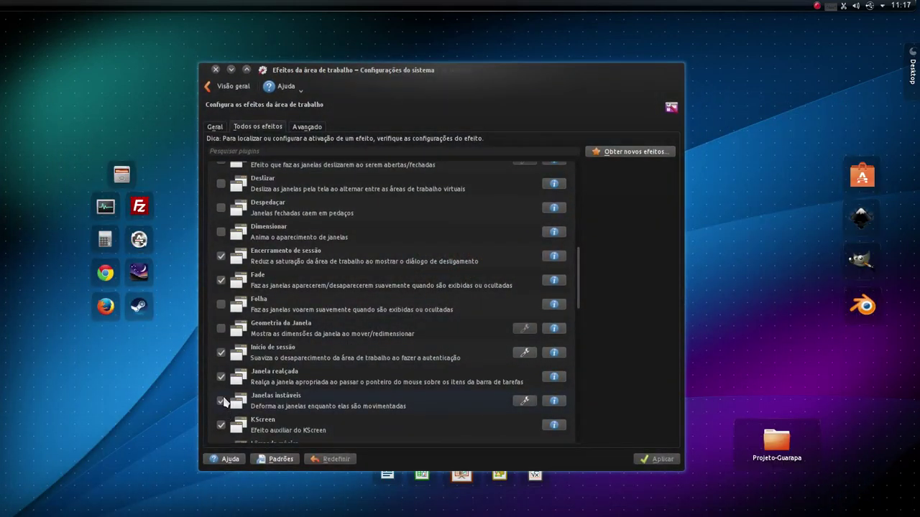
{"action": "left_click", "coordinate": [655, 458]}
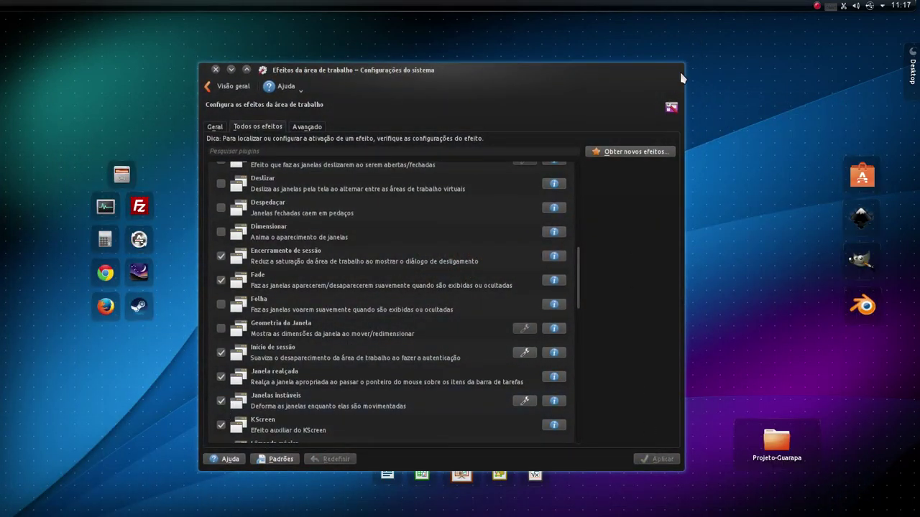
{"action": "left_click_drag", "start_coordinate": [679, 70], "coordinate": [711, 92]}
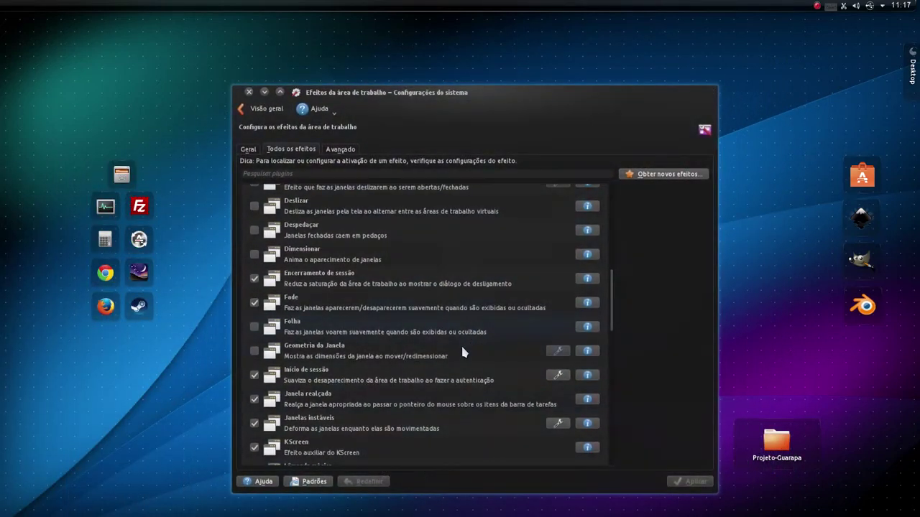
Set the Tremura level of Janelas instáveis to about the middle of its range and move the window to test it
{"action": "left_click", "coordinate": [558, 424]}
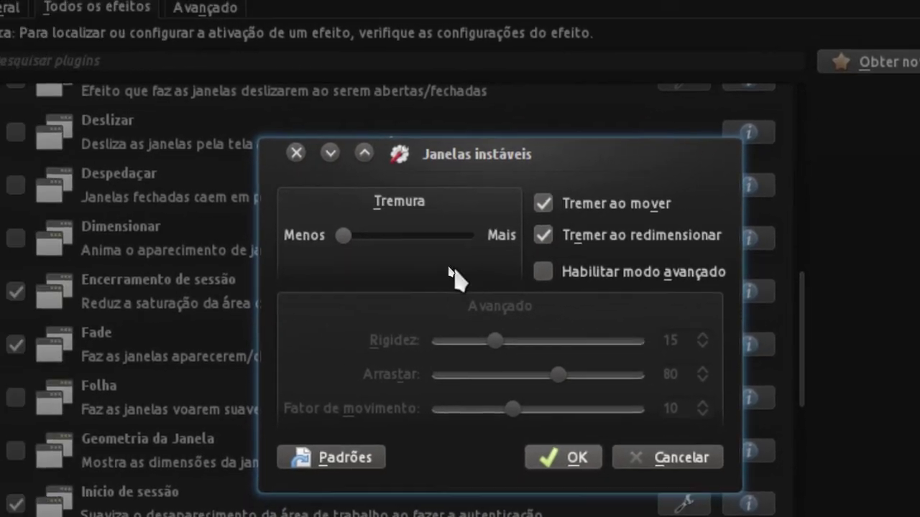
{"action": "left_click_drag", "start_coordinate": [272, 232], "coordinate": [294, 235]}
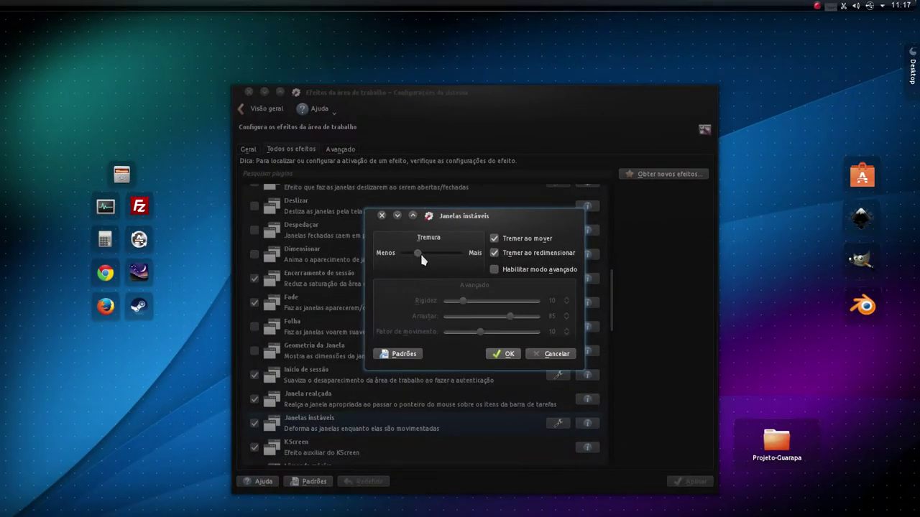
{"action": "left_click_drag", "start_coordinate": [422, 260], "coordinate": [431, 260]}
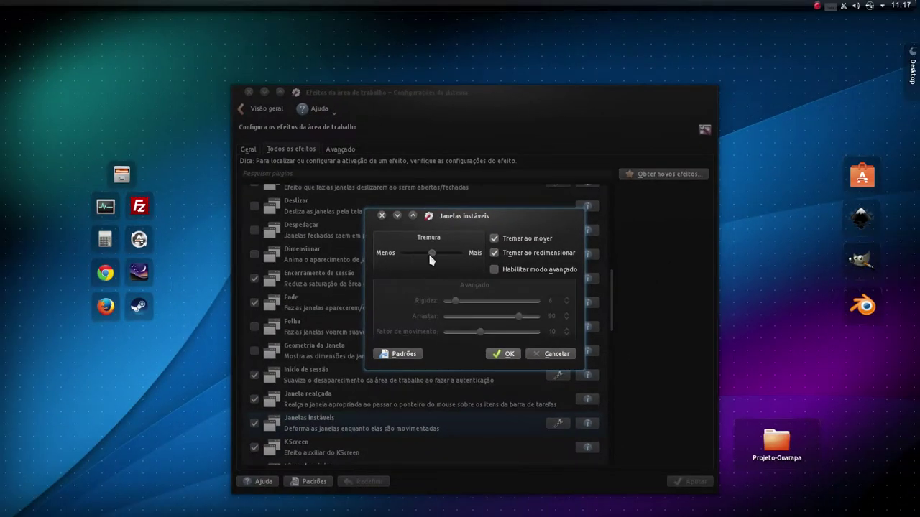
{"action": "left_click", "coordinate": [505, 354]}
{"action": "left_click_drag", "start_coordinate": [692, 92], "coordinate": [732, 101]}
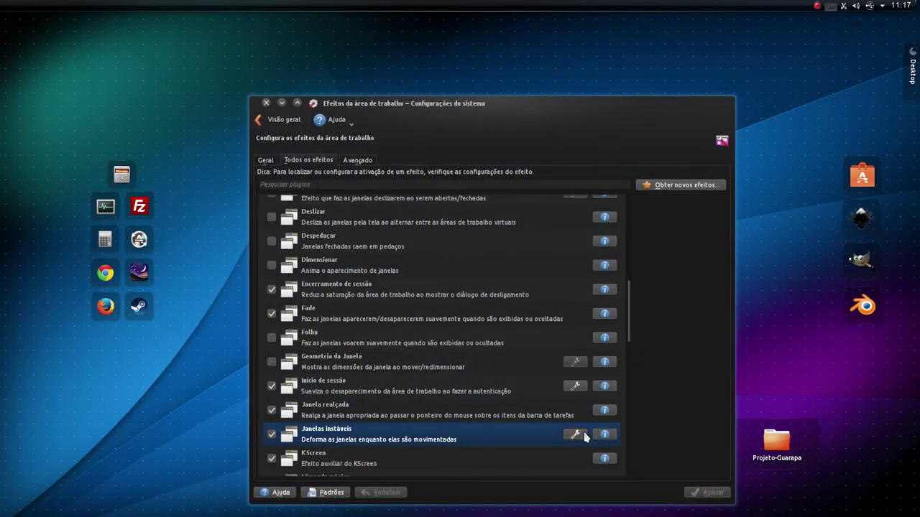
Set the Tremura level of Janelas instáveis to its maximum and accept the effect's settings
{"action": "left_click", "coordinate": [576, 434]}
{"action": "left_click_drag", "start_coordinate": [455, 266], "coordinate": [482, 263]}
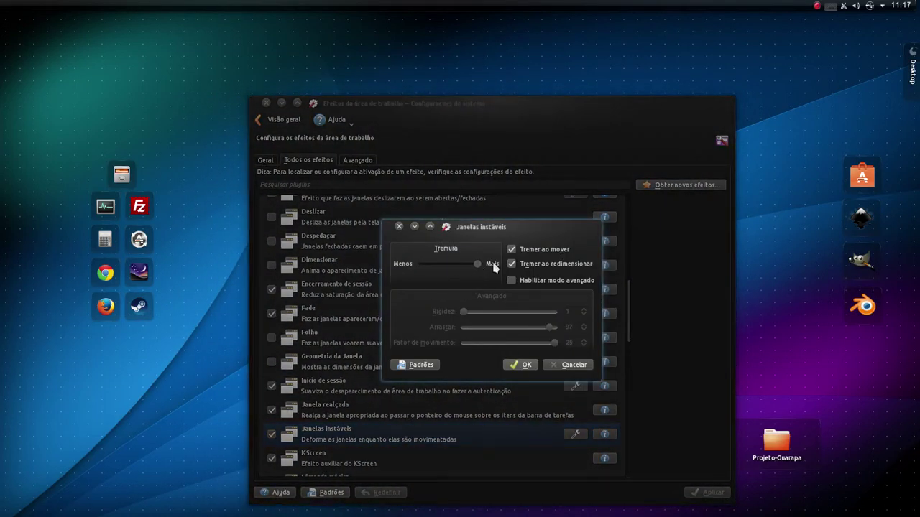
{"action": "left_click", "coordinate": [523, 365]}
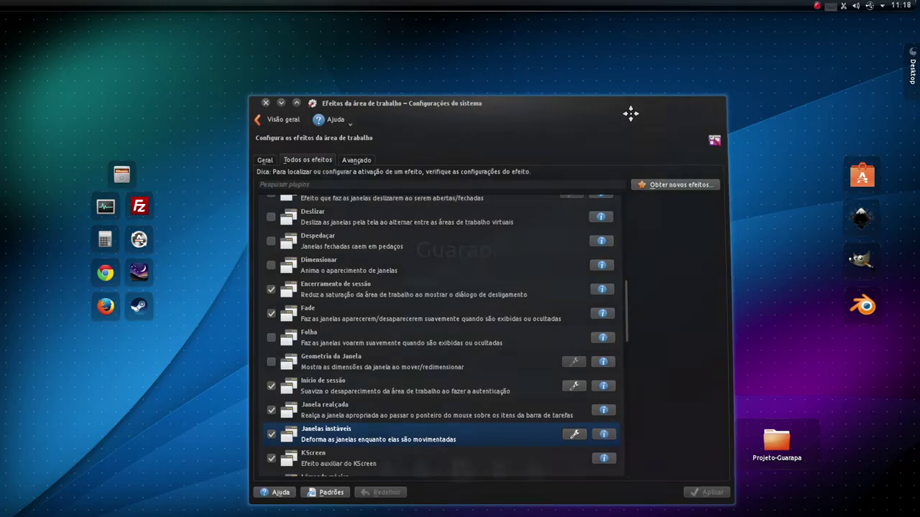
Set the Tremura level of Janelas instáveis back to about the middle of its range, moving the settings window to compare before and after
{"action": "left_click_drag", "start_coordinate": [630, 113], "coordinate": [732, 97]}
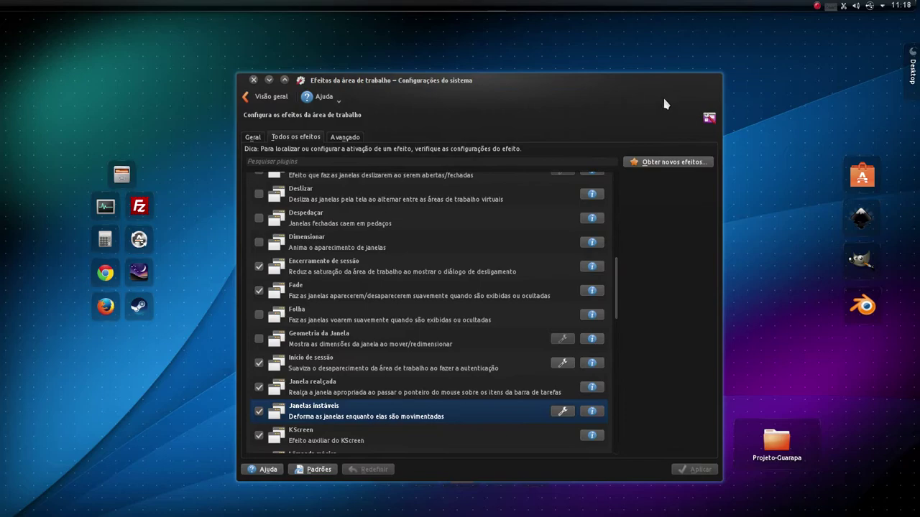
{"action": "mouse_move", "coordinate": [641, 110]}
{"action": "left_mouse_down"}
{"action": "mouse_move", "coordinate": [658, 85]}
{"action": "mouse_move", "coordinate": [634, 97]}
{"action": "left_mouse_up"}
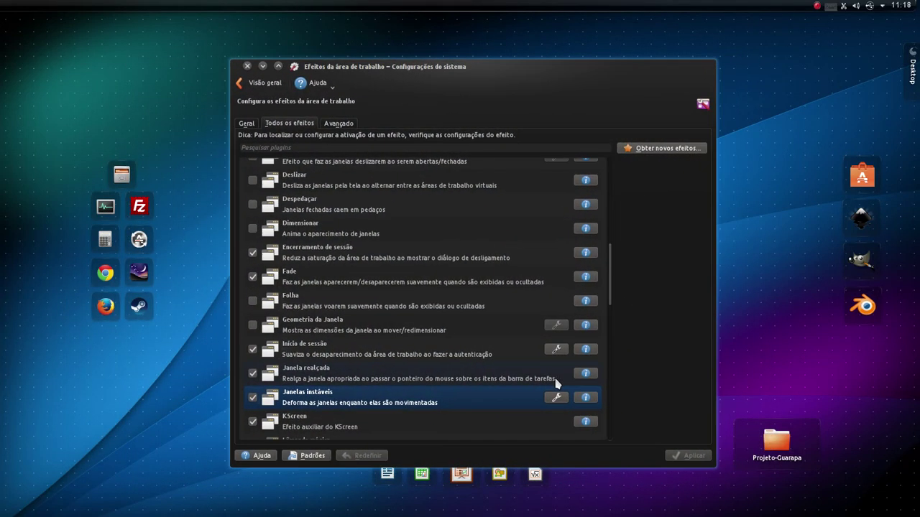
{"action": "left_click", "coordinate": [556, 397]}
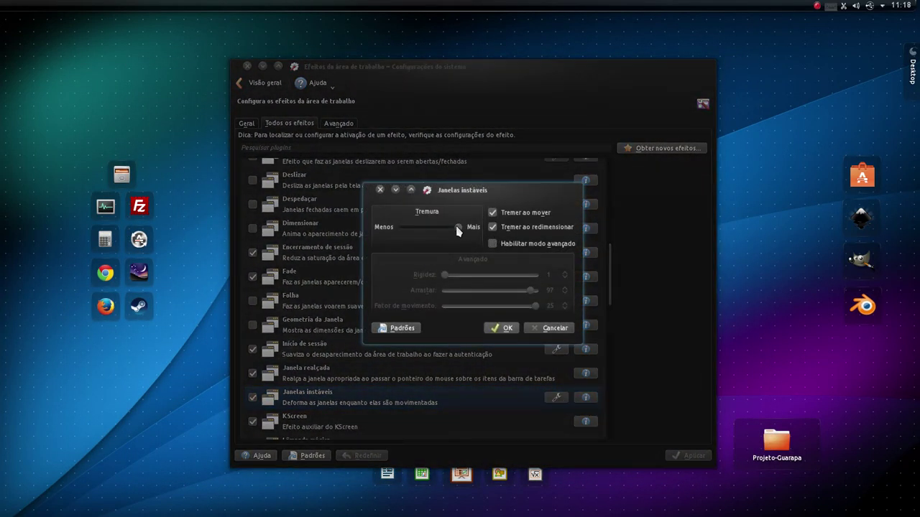
{"action": "left_click_drag", "start_coordinate": [457, 228], "coordinate": [432, 228]}
{"action": "left_click", "coordinate": [506, 329]}
{"action": "left_click_drag", "start_coordinate": [671, 87], "coordinate": [643, 101]}
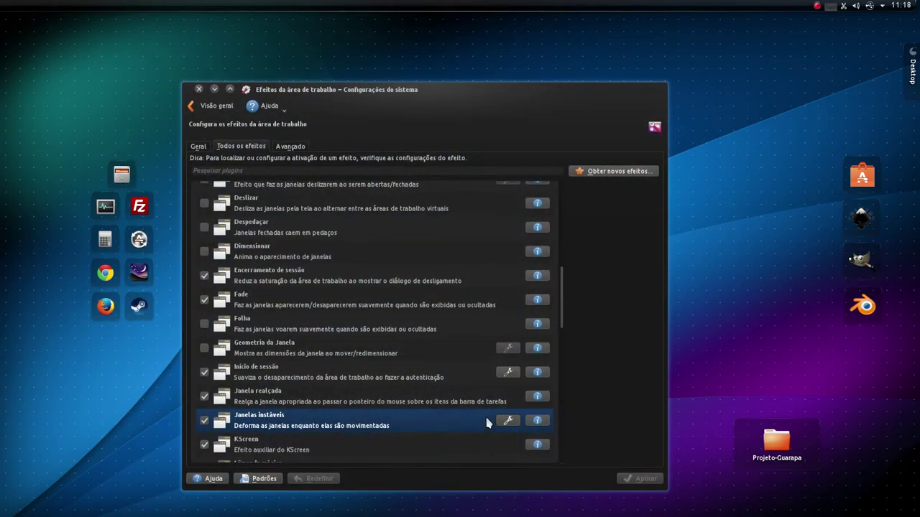
Minimize and restore the settings window, and show and hide the file manager to test the minimize animation
{"action": "left_click", "coordinate": [216, 89]}
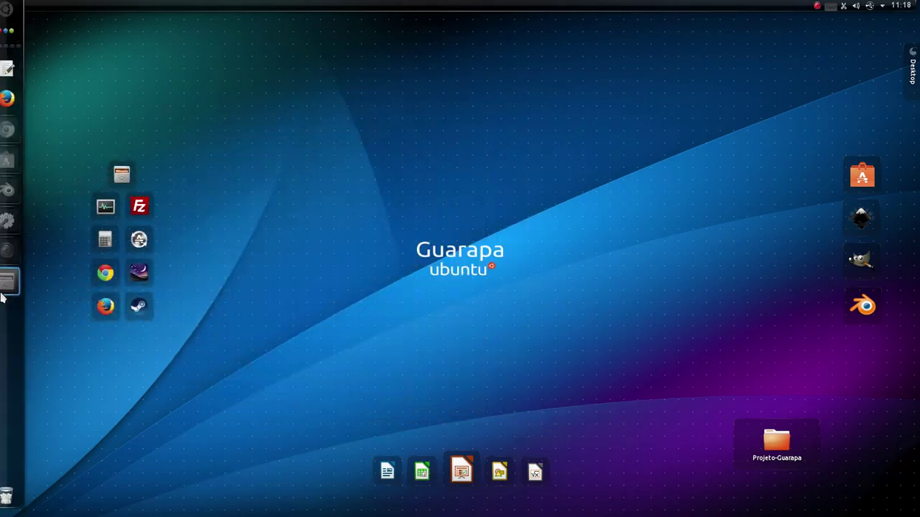
{"action": "left_click", "coordinate": [15, 222]}
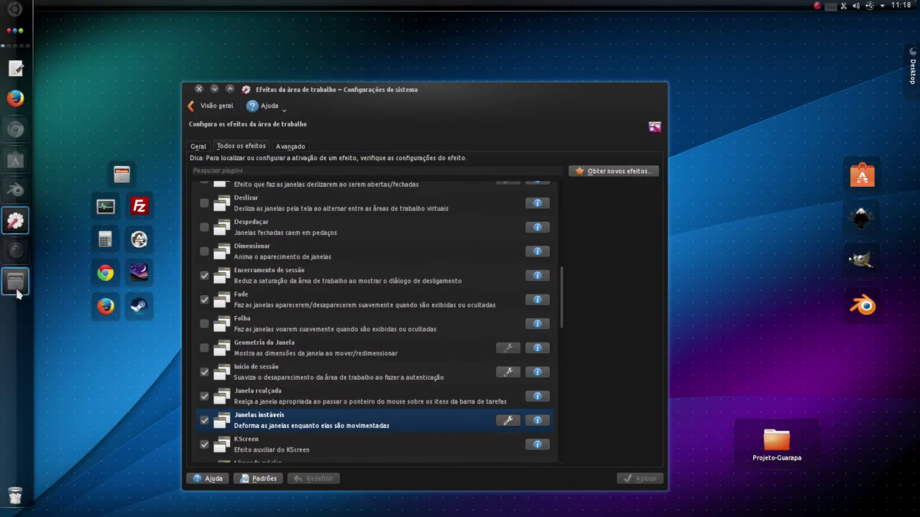
{"action": "left_click", "coordinate": [16, 284]}
{"action": "left_click", "coordinate": [16, 284]}
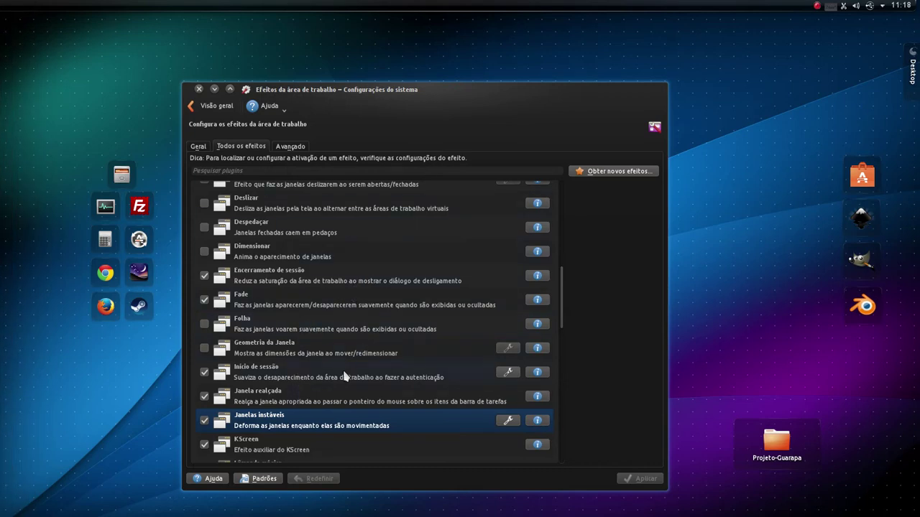
Disable the Lâmpada mágica effect, apply the change and test it by minimizing and restoring the settings window
{"action": "scroll", "coordinate": [327, 375], "scroll_direction": "down", "scroll_amount": 1}
{"action": "scroll", "coordinate": [280, 402], "scroll_direction": "down", "scroll_amount": 1}
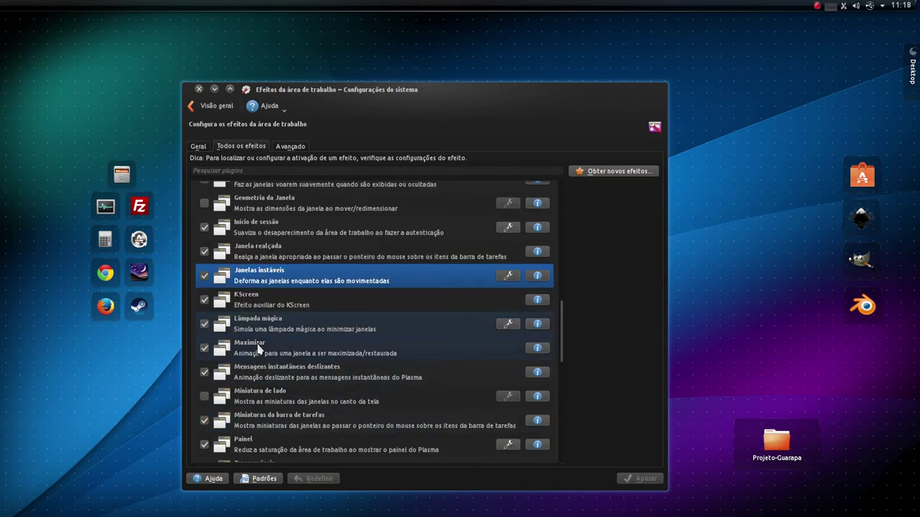
{"action": "scroll", "coordinate": [272, 401], "scroll_direction": "down", "scroll_amount": 1}
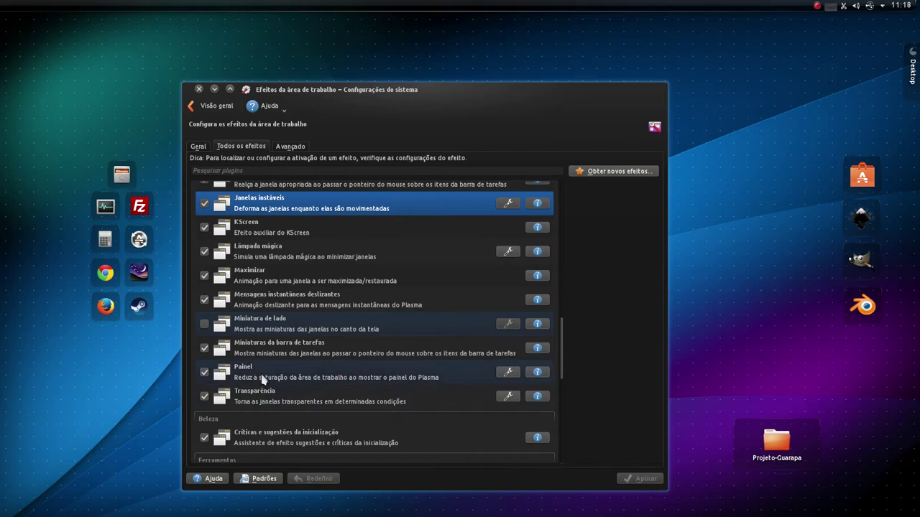
{"action": "left_click", "coordinate": [271, 262]}
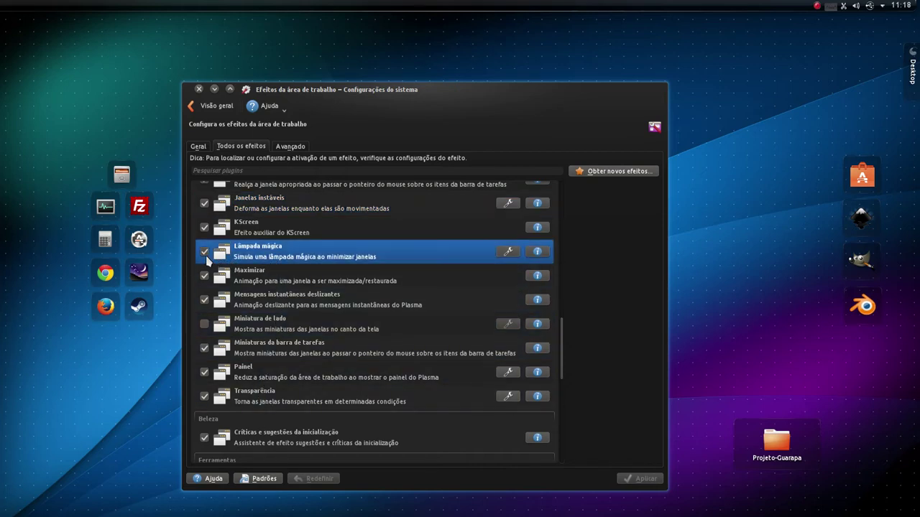
{"action": "left_click", "coordinate": [204, 252]}
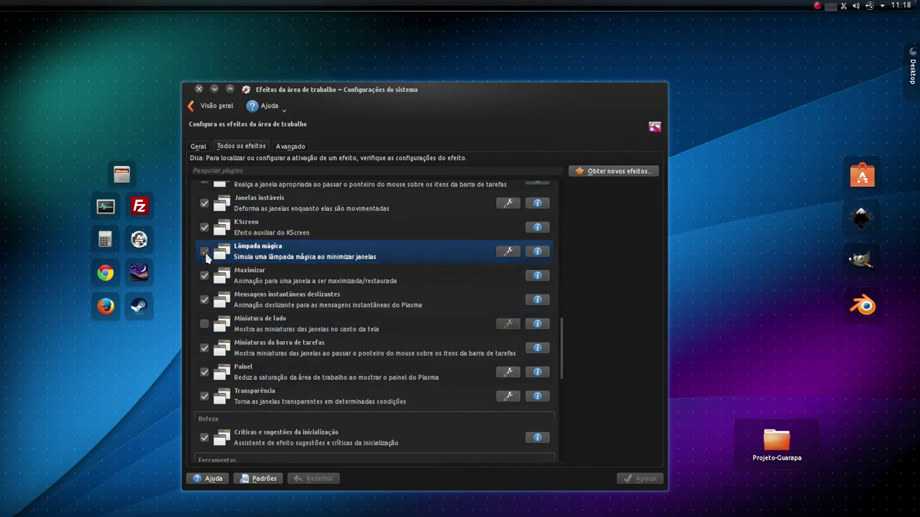
{"action": "left_click", "coordinate": [644, 480]}
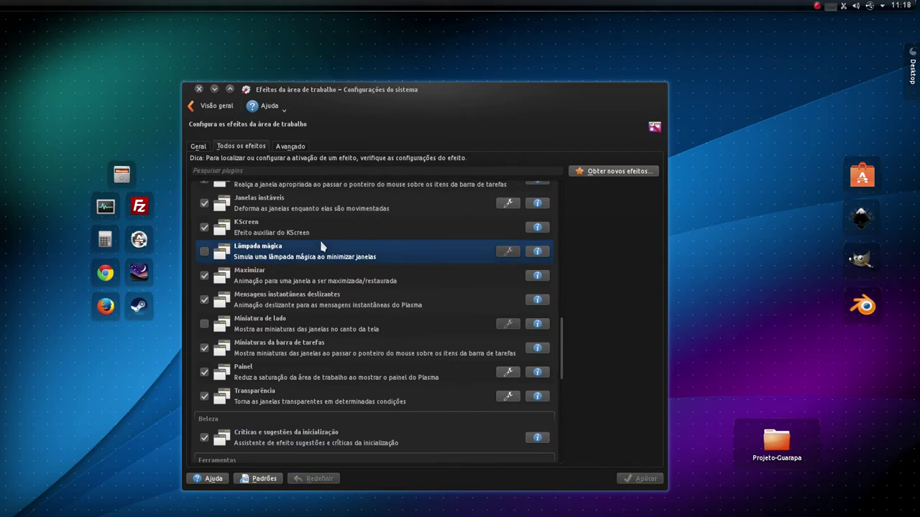
{"action": "left_click", "coordinate": [216, 89]}
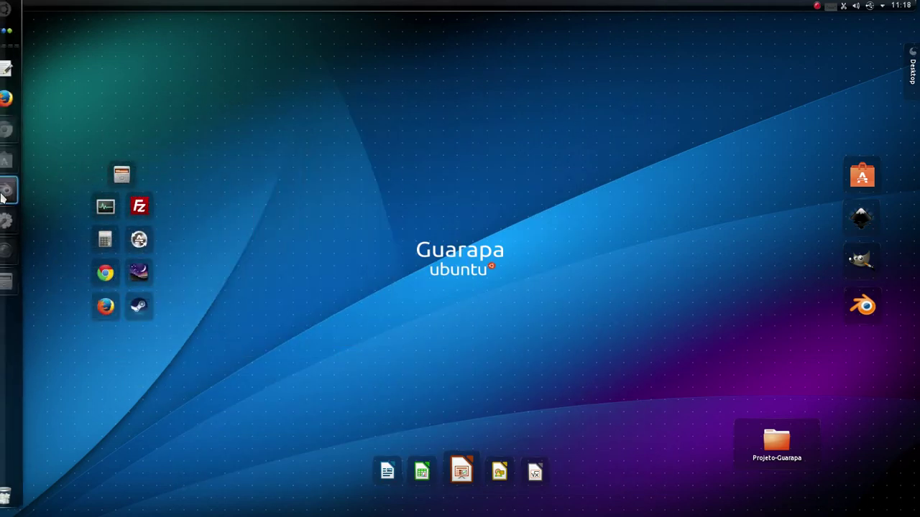
{"action": "left_click", "coordinate": [16, 222]}
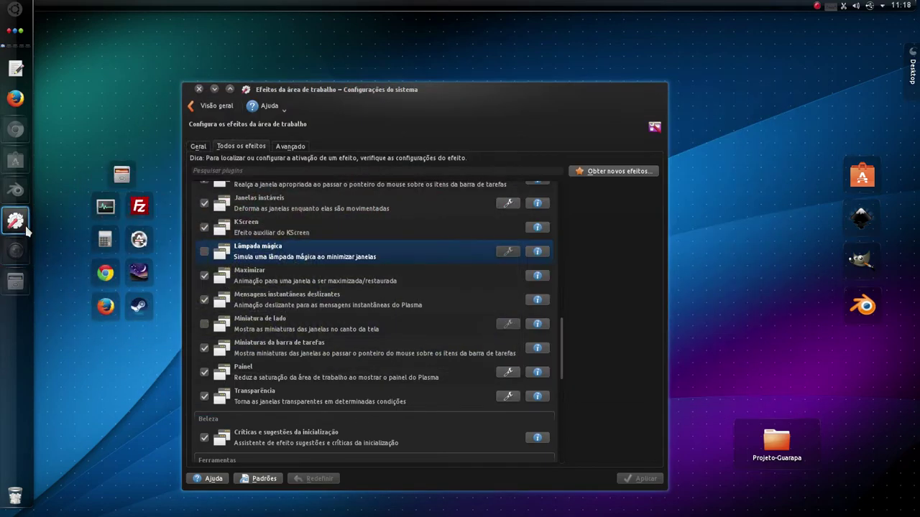
{"action": "left_click", "coordinate": [26, 227]}
{"action": "left_click", "coordinate": [23, 224]}
Re-enable the Lâmpada mágica effect with its animation time reset to the default, and apply the change
{"action": "left_click", "coordinate": [508, 252]}
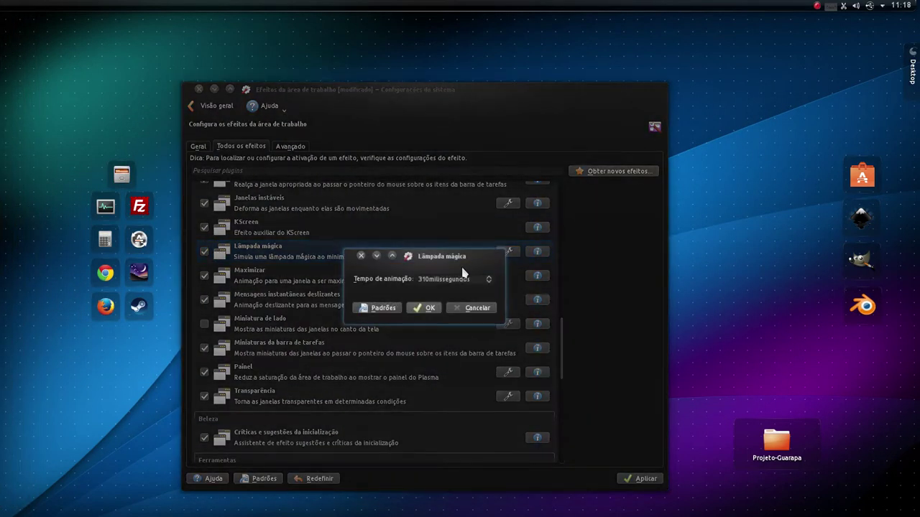
{"action": "left_click", "coordinate": [388, 309]}
{"action": "left_click", "coordinate": [430, 308]}
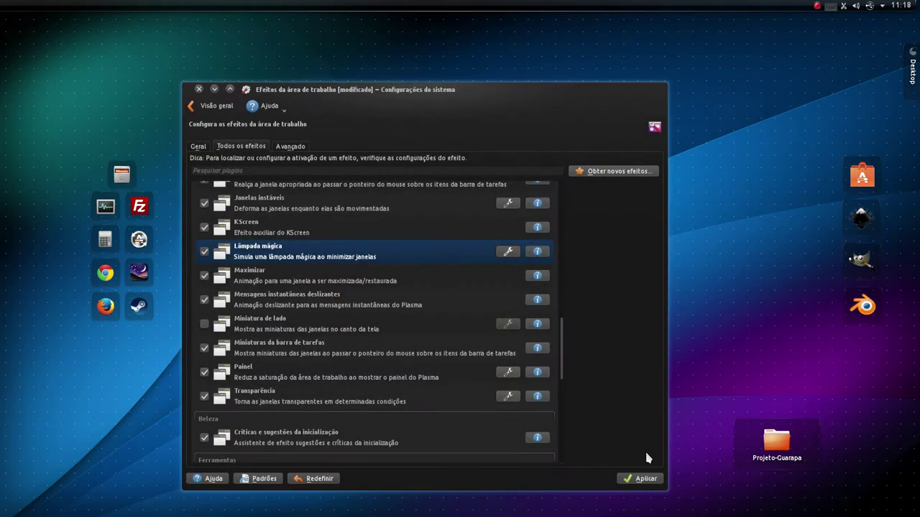
{"action": "left_click", "coordinate": [642, 479]}
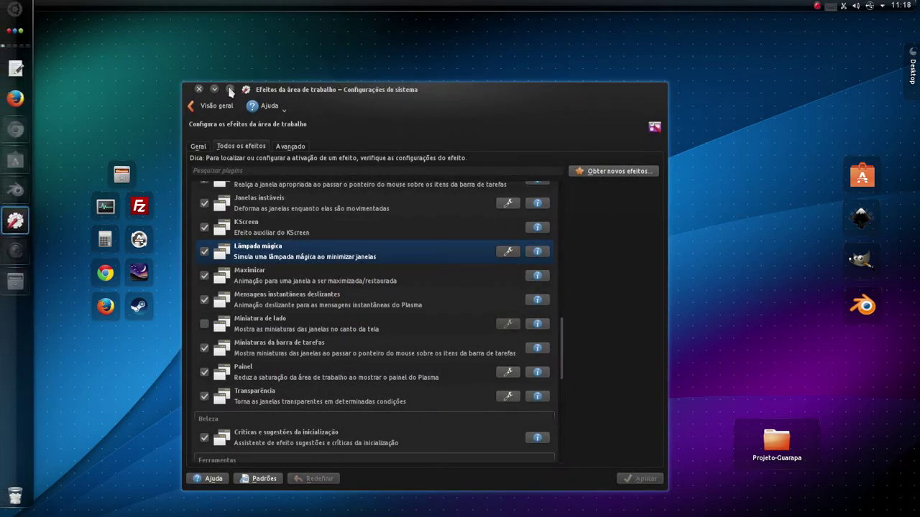
Test the default Lâmpada mágica animation by minimizing and restoring the settings window and the file manager
{"action": "left_click", "coordinate": [198, 89]}
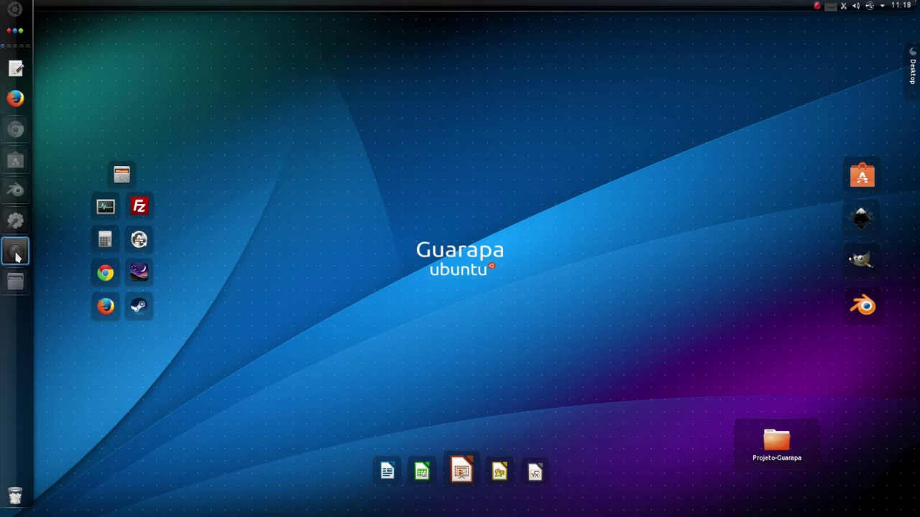
{"action": "left_click", "coordinate": [15, 281]}
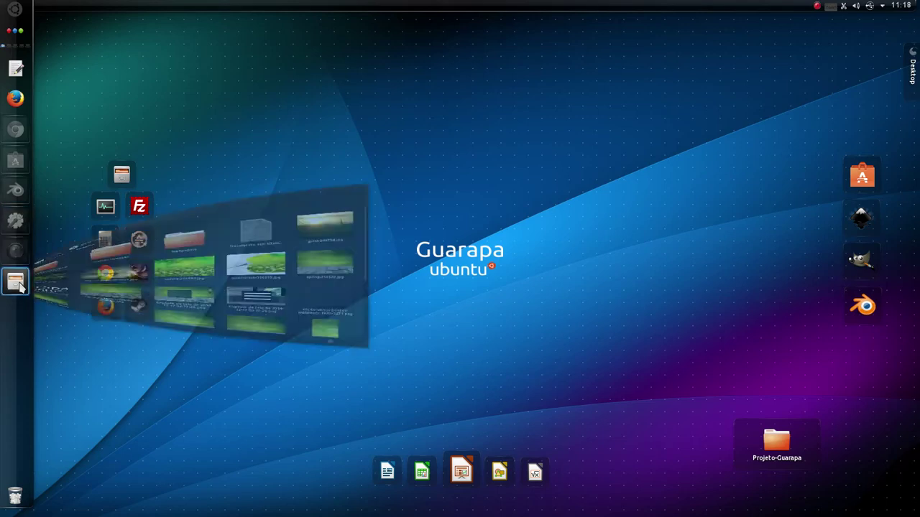
{"action": "left_click", "coordinate": [16, 281]}
{"action": "left_click", "coordinate": [15, 221]}
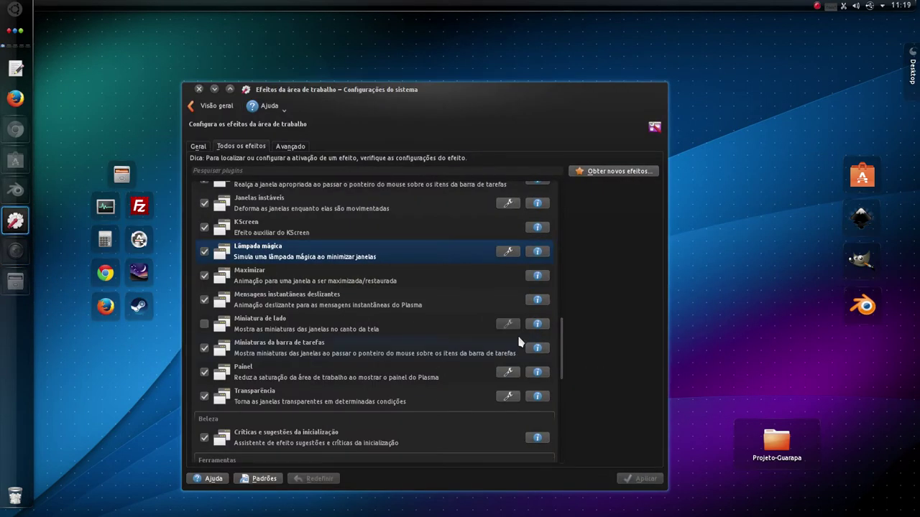
Set the Lâmpada mágica animation time to 850 milliseconds and accept the setting
{"action": "left_click", "coordinate": [508, 251]}
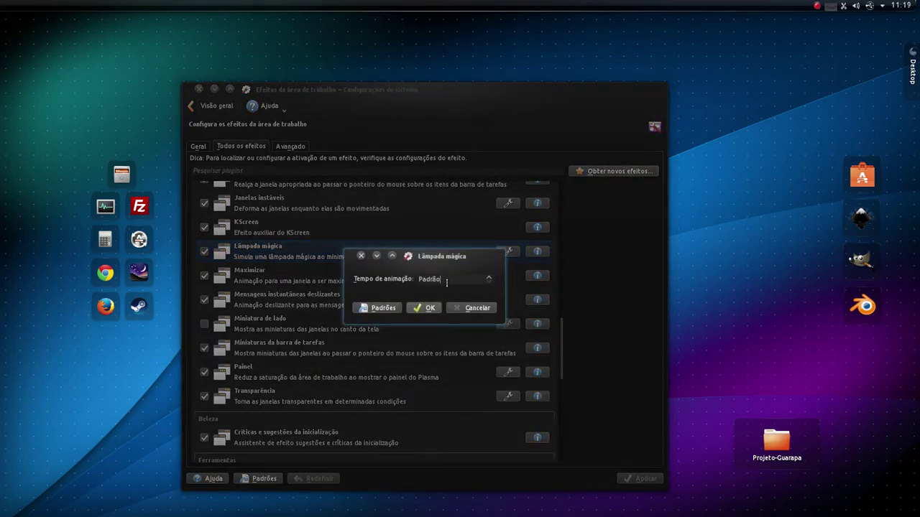
{"action": "left_click_drag", "start_coordinate": [446, 282], "coordinate": [385, 286]}
{"action": "type", "text": "850 milissegundos"}
{"action": "left_click", "coordinate": [432, 309]}
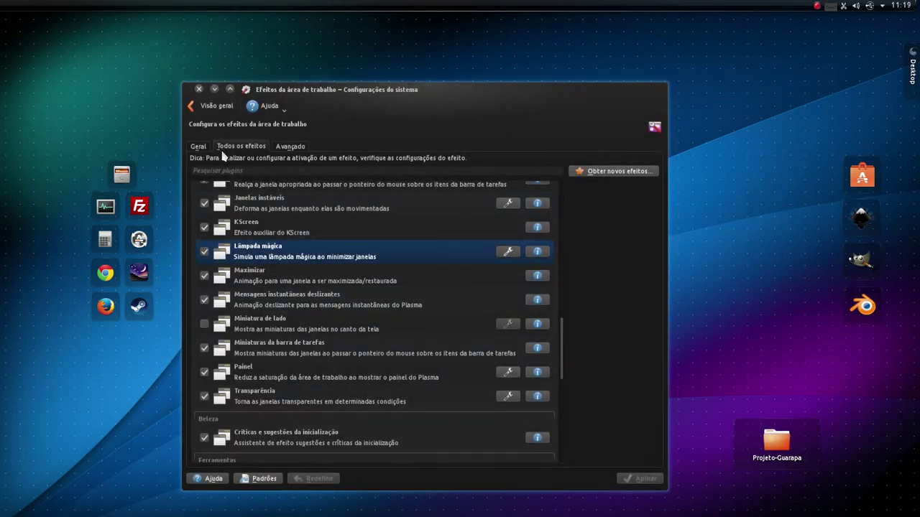
Minimize and restore the settings window several times to test the 850-millisecond animation
{"action": "left_click", "coordinate": [214, 89]}
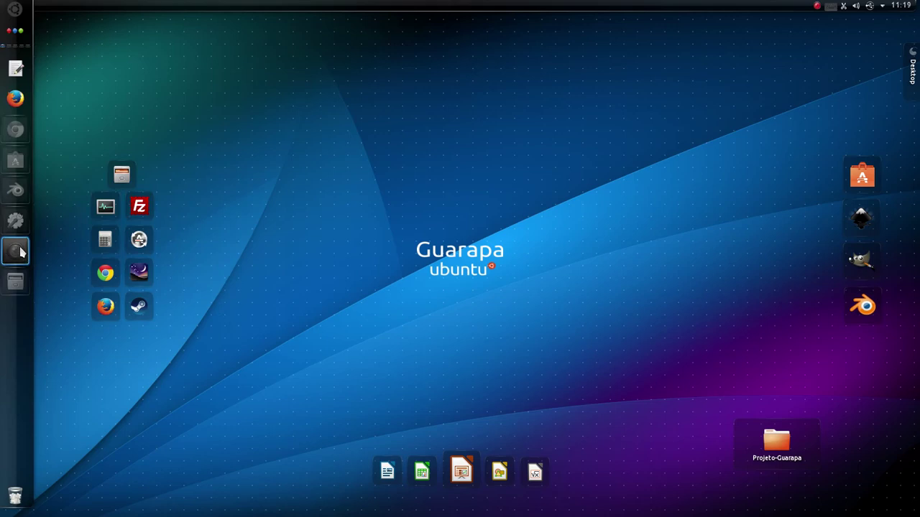
{"action": "left_click", "coordinate": [14, 222]}
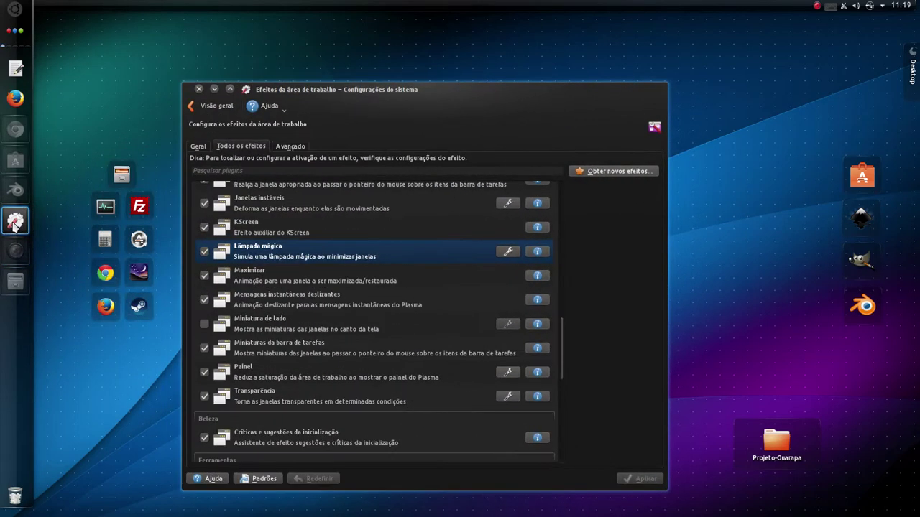
{"action": "left_click", "coordinate": [14, 222]}
{"action": "left_click", "coordinate": [15, 223]}
{"action": "left_click", "coordinate": [14, 223]}
{"action": "left_click", "coordinate": [14, 223]}
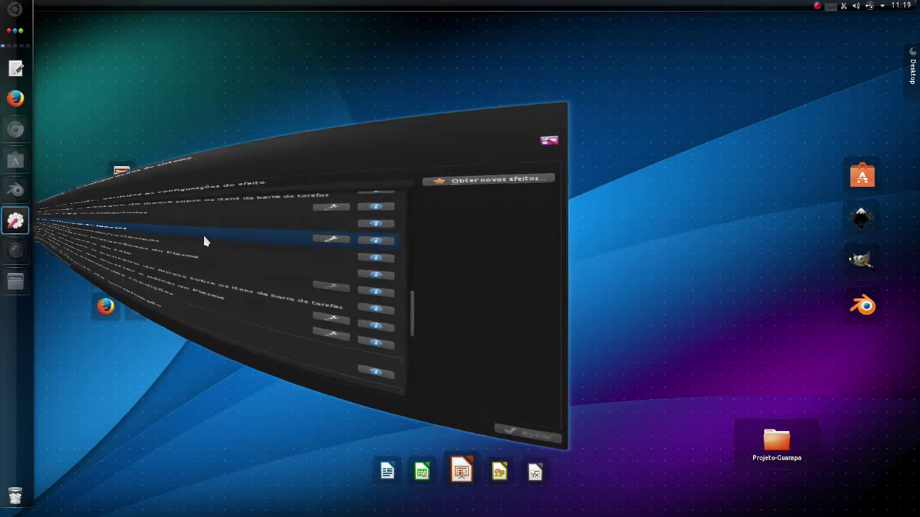
Set the Lâmpada mágica animation time to 310 milliseconds and accept the setting
{"action": "left_click", "coordinate": [506, 253]}
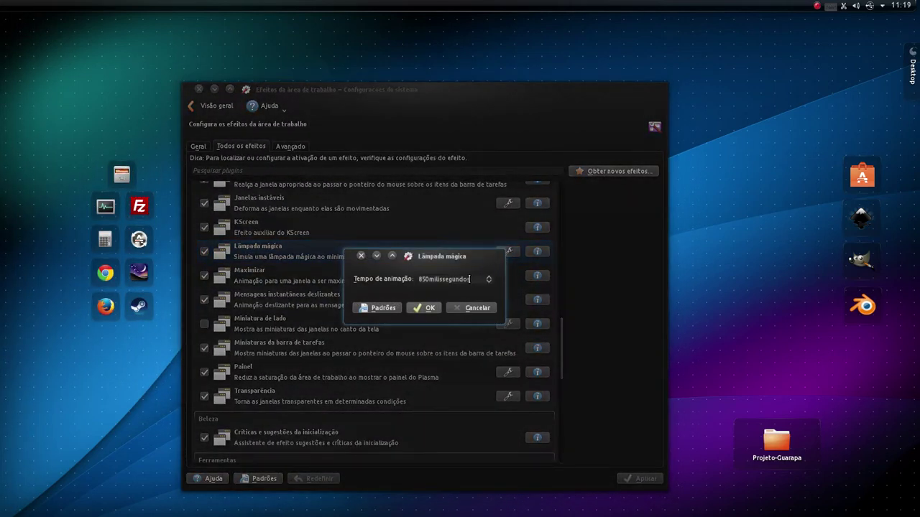
{"action": "left_click_drag", "start_coordinate": [469, 279], "coordinate": [376, 288]}
{"action": "left_click", "coordinate": [422, 308]}
Minimize and restore the settings window several times to test the 310-millisecond animation
{"action": "left_click", "coordinate": [214, 89]}
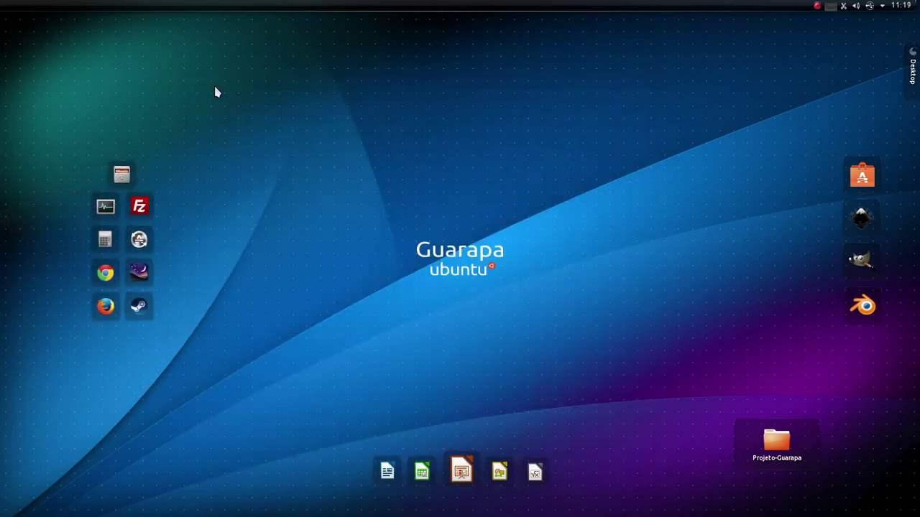
{"action": "mouse_move", "coordinate": [13, 284]}
{"action": "left_click", "coordinate": [16, 221]}
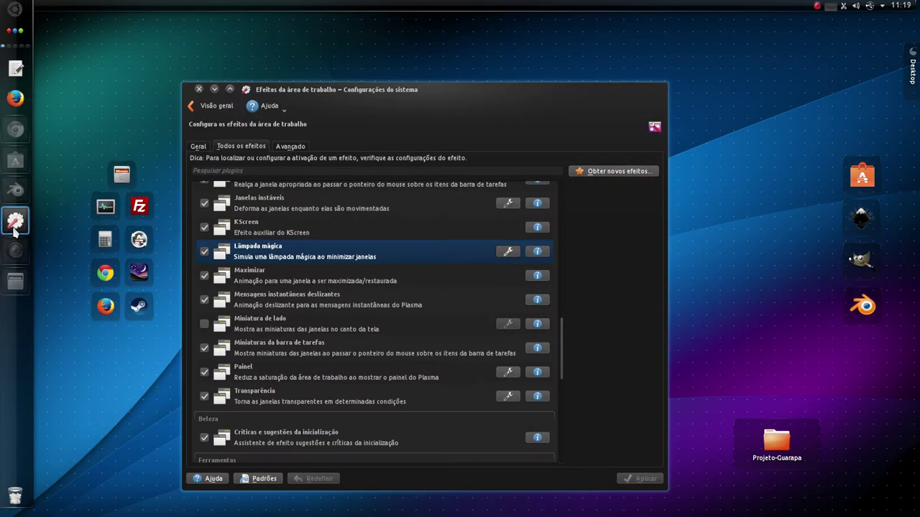
{"action": "left_click", "coordinate": [16, 223]}
{"action": "left_click", "coordinate": [15, 223]}
{"action": "left_click", "coordinate": [15, 223]}
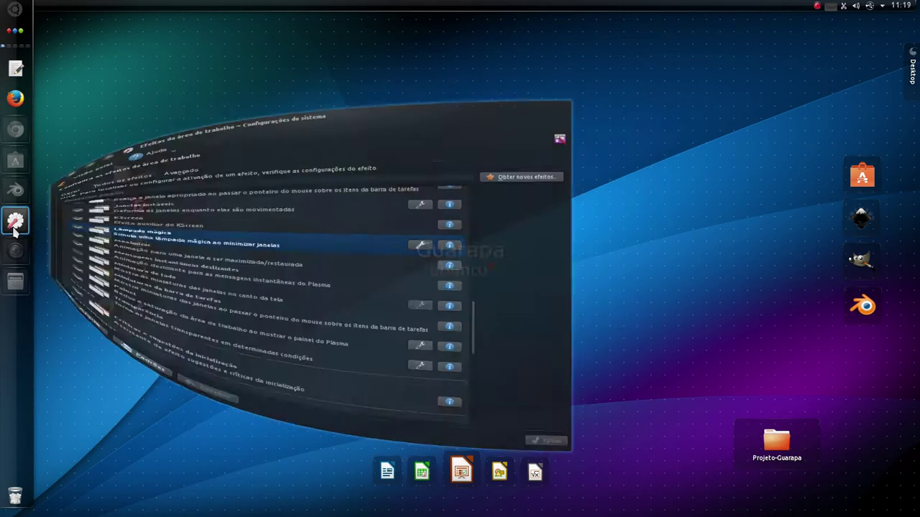
{"action": "left_click", "coordinate": [15, 222]}
Set the Lâmpada mágica animation time to 510 milliseconds and accept the setting
{"action": "left_click", "coordinate": [507, 252]}
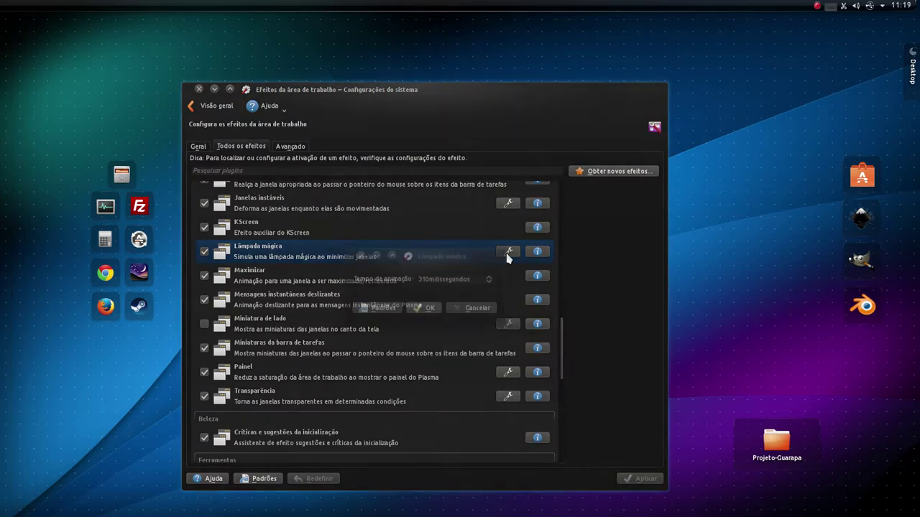
{"action": "key", "text": "ctrl+a"}
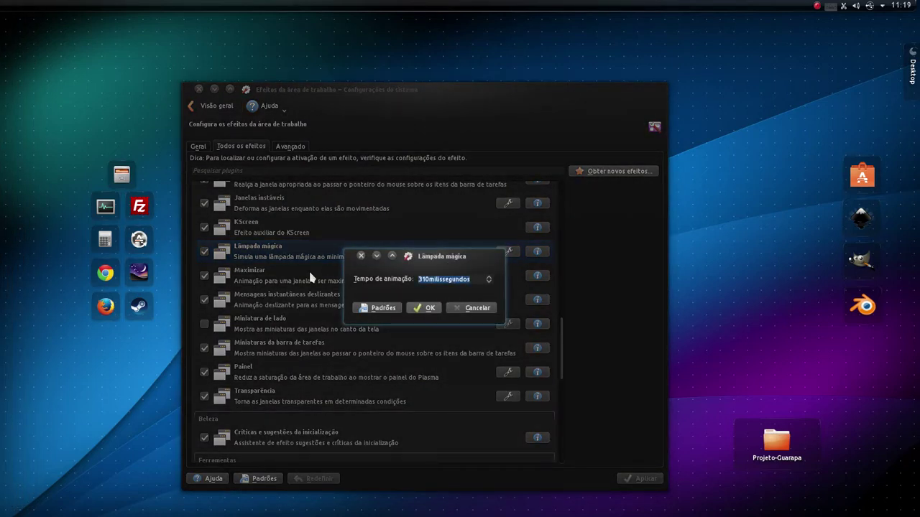
{"action": "type", "text": "510"}
{"action": "left_click", "coordinate": [437, 309]}
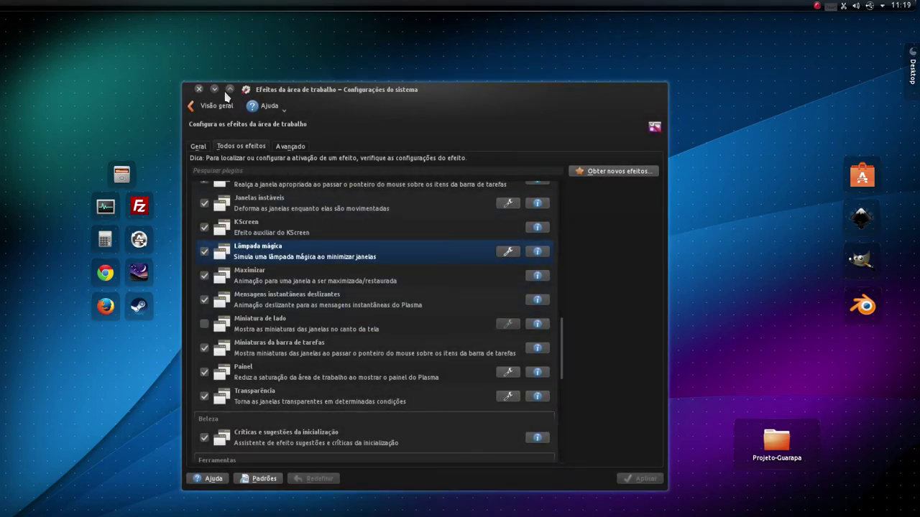
Minimize and restore the settings window to test the 510-millisecond animation
{"action": "left_click", "coordinate": [215, 89]}
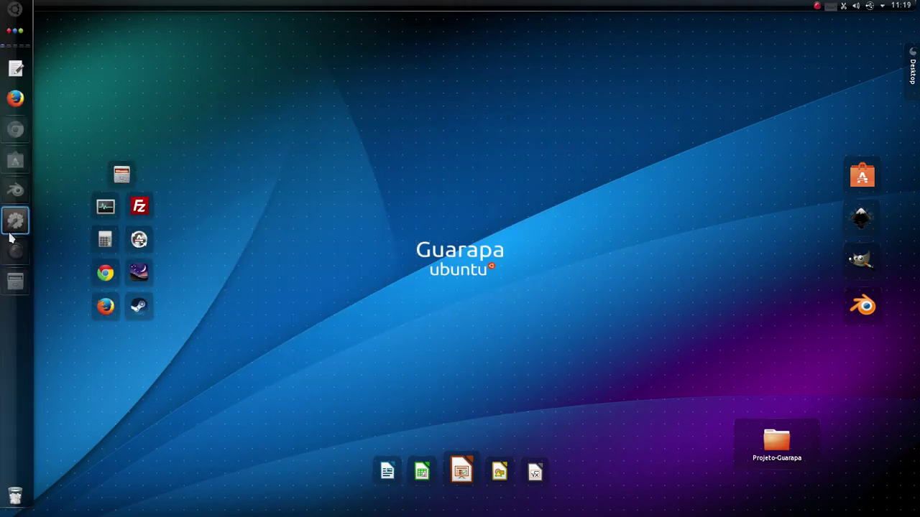
{"action": "left_click", "coordinate": [10, 234]}
{"action": "left_click", "coordinate": [10, 234]}
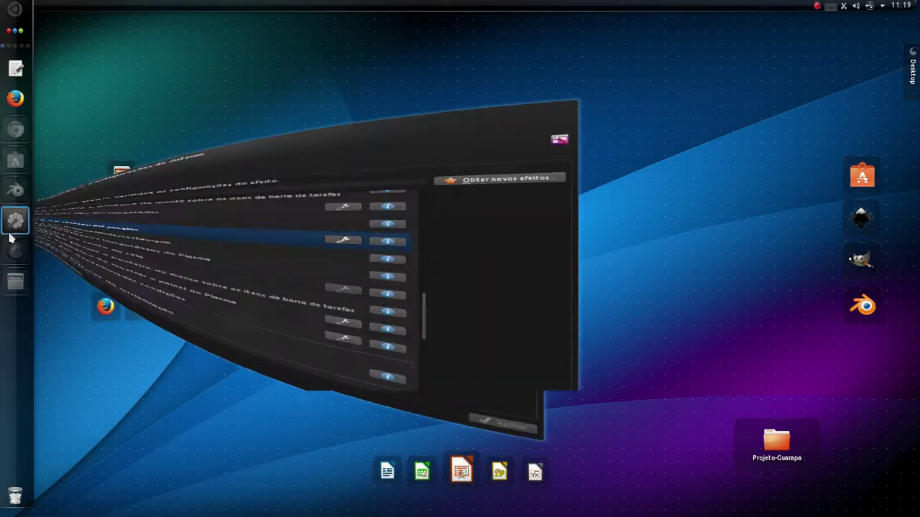
{"action": "left_click", "coordinate": [10, 235]}
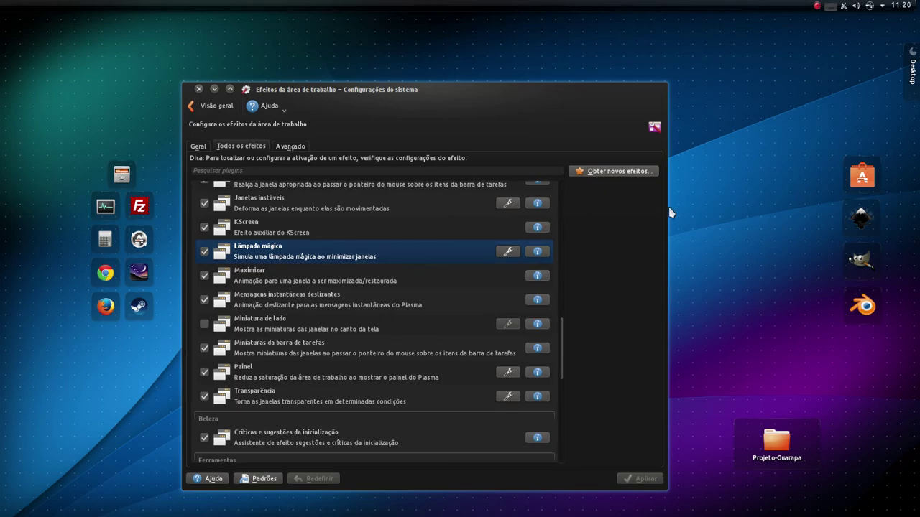
Show and hide the file manager, and bring up the Ubuntu Software Center and move its window to test the effects
{"action": "mouse_move", "coordinate": [8, 230]}
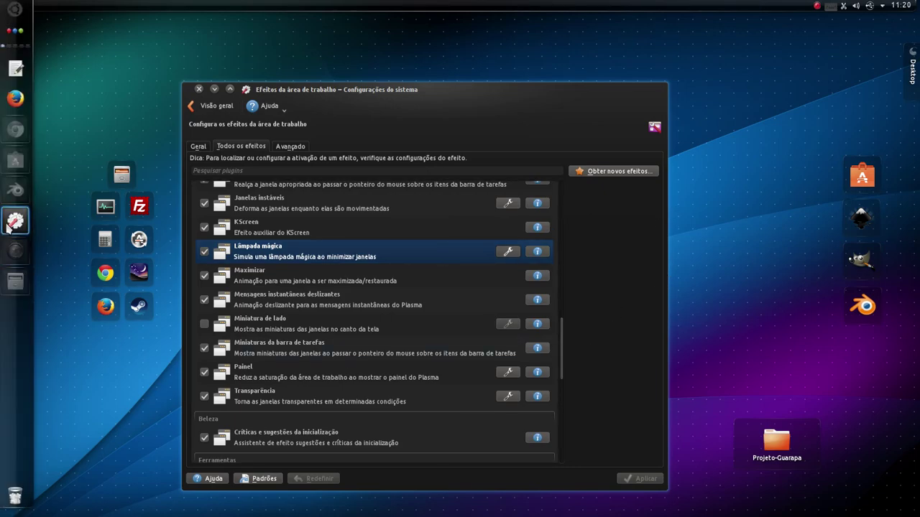
{"action": "left_click", "coordinate": [19, 290]}
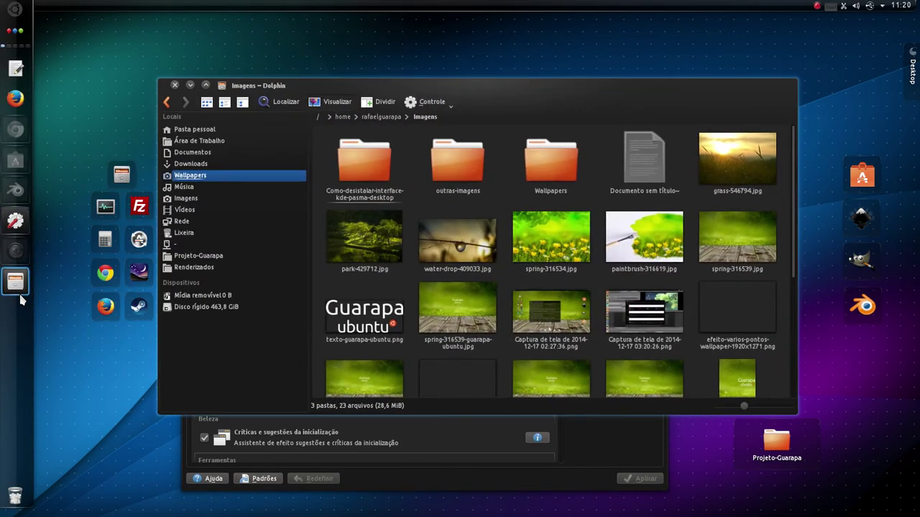
{"action": "left_click", "coordinate": [20, 292]}
{"action": "left_click", "coordinate": [15, 164]}
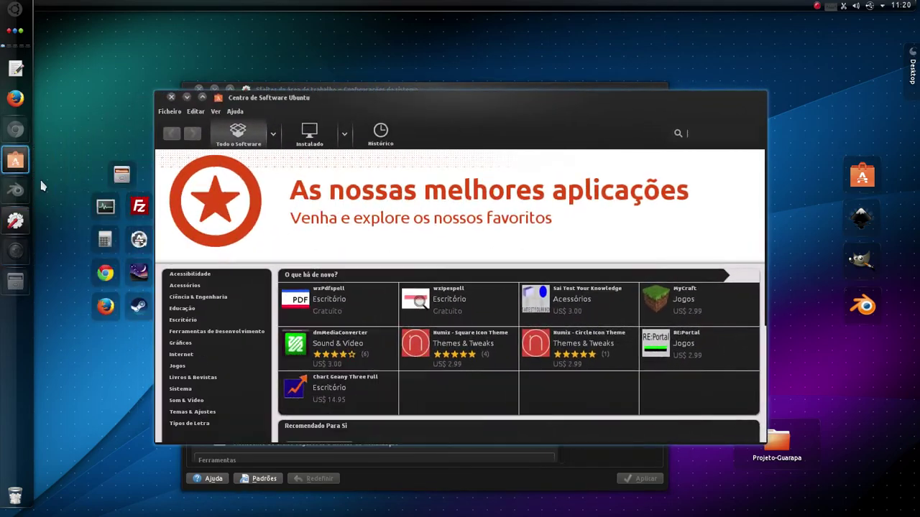
{"action": "left_click_drag", "start_coordinate": [359, 135], "coordinate": [446, 74]}
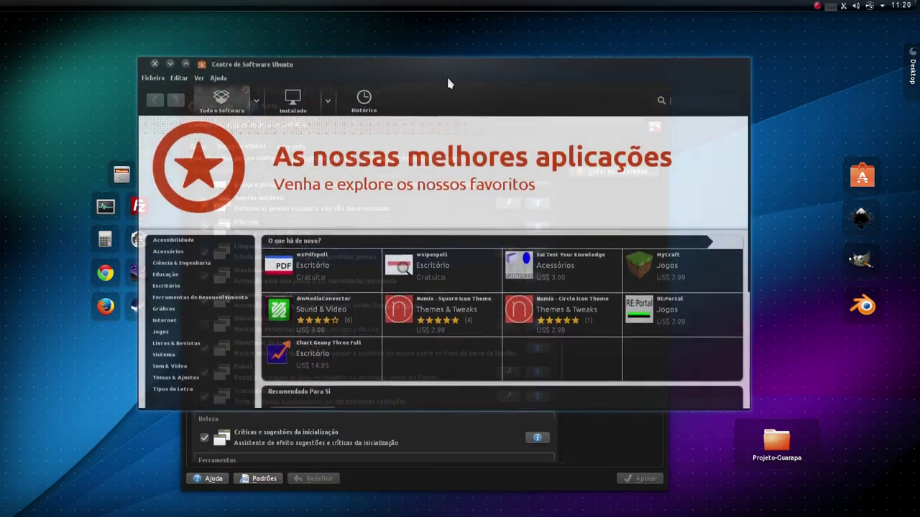